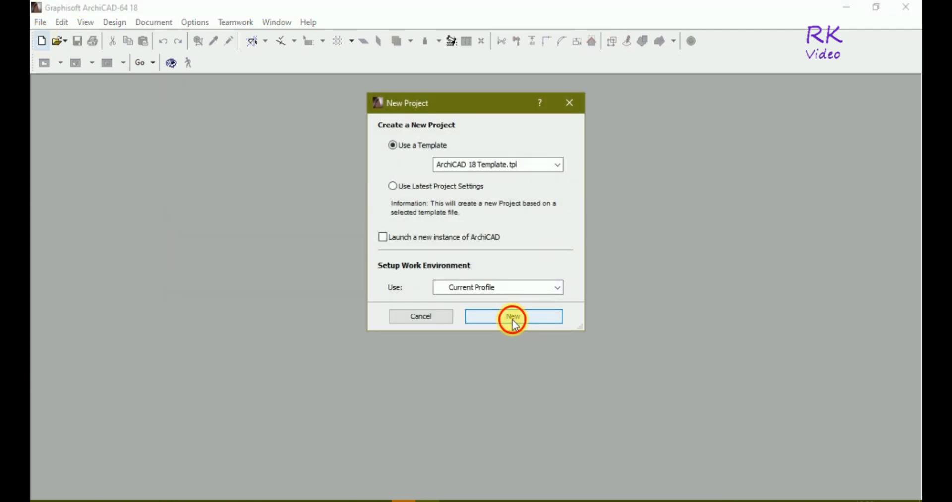
# Step: Create a project from ArchiCAD 18 Template.tpl and choose Billiard Table 18 from Health and Recreation 18 as the default object
pyautogui.click(512, 321)
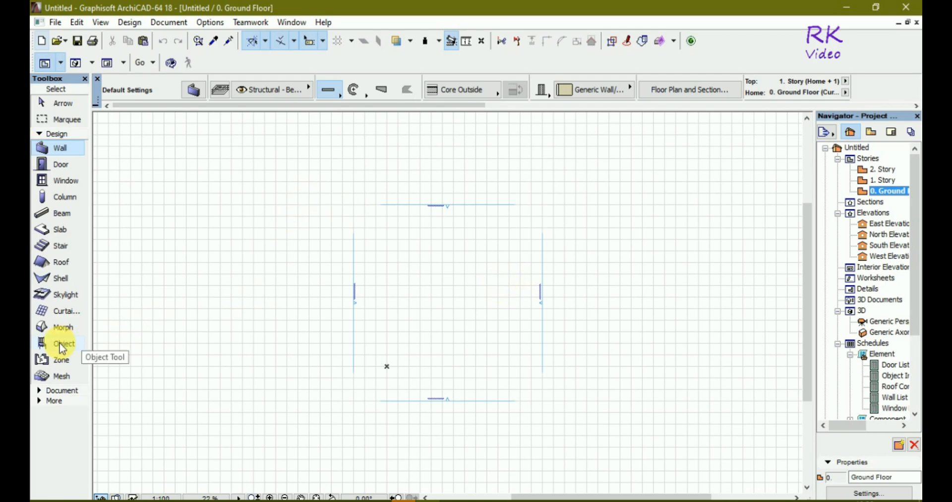
pyautogui.click(61, 344)
pyautogui.click(195, 86)
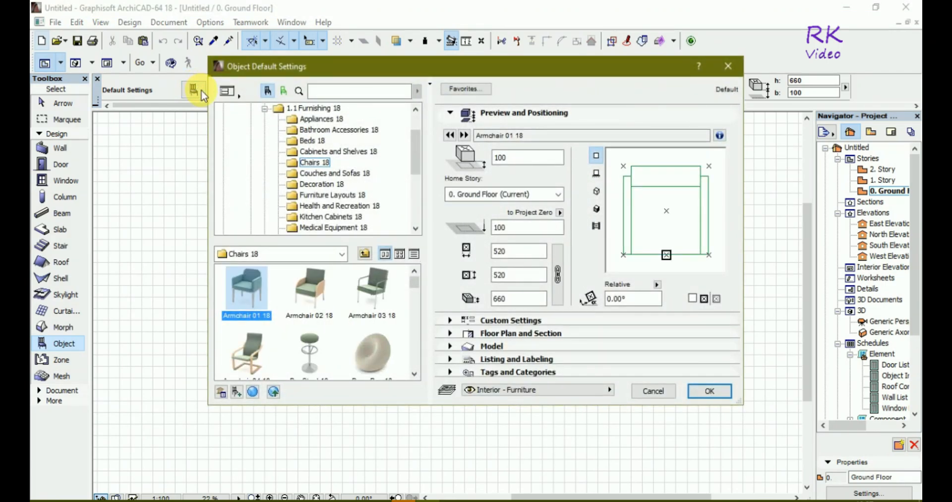
pyautogui.click(331, 206)
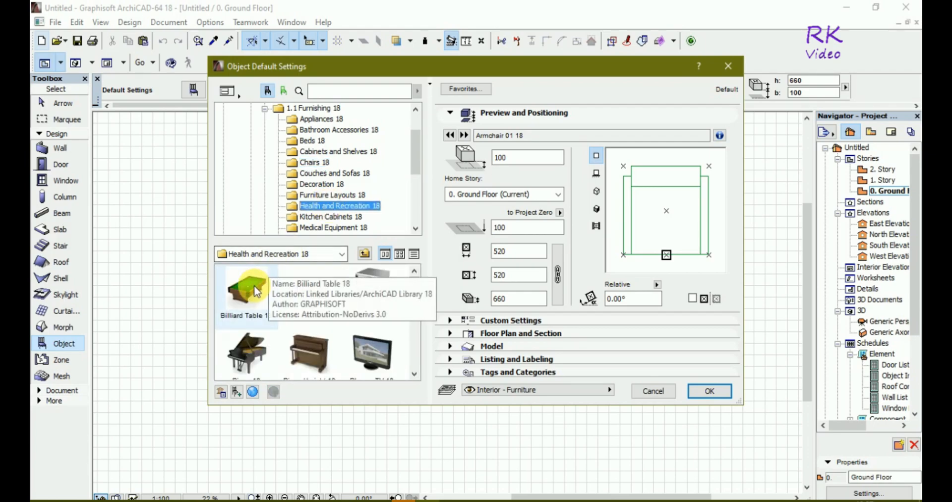
pyautogui.click(255, 292)
pyautogui.click(699, 391)
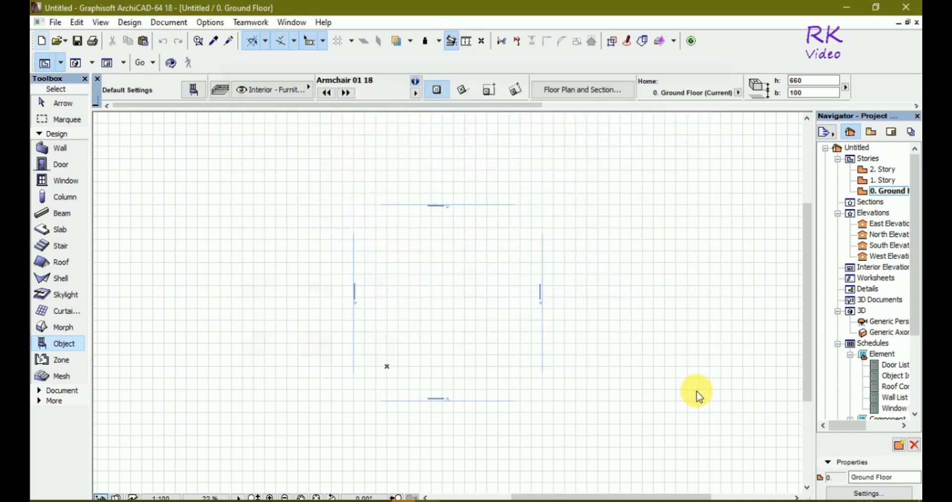
# Step: Place the billiard table with its lower-left corner at the project origin on the ground floor plan
pyautogui.click(387, 367)
pyautogui.scroll(8, 388, 367)
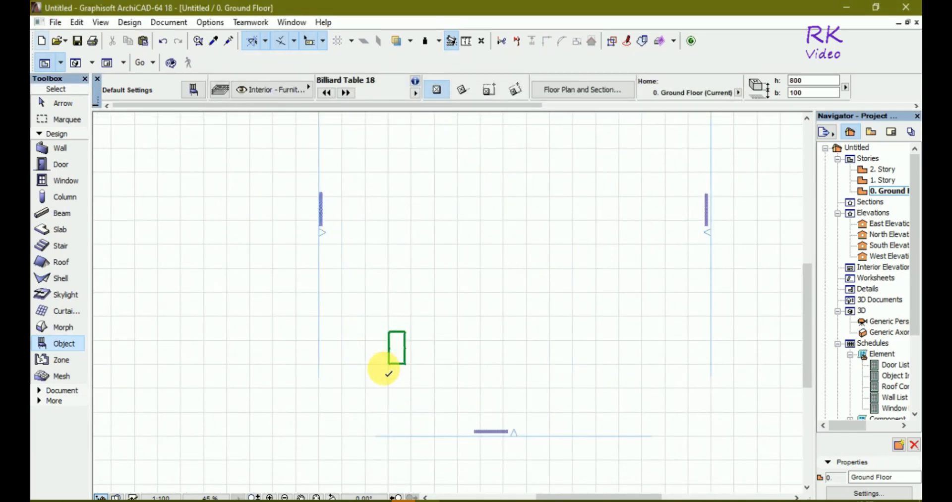
pyautogui.scroll(2, 394, 377)
pyautogui.scroll(2, 396, 424)
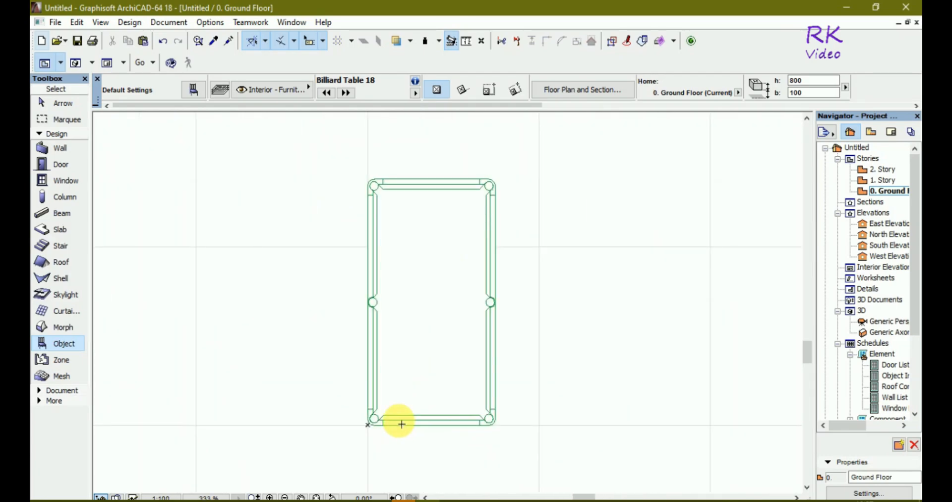
pyautogui.press('Escape')
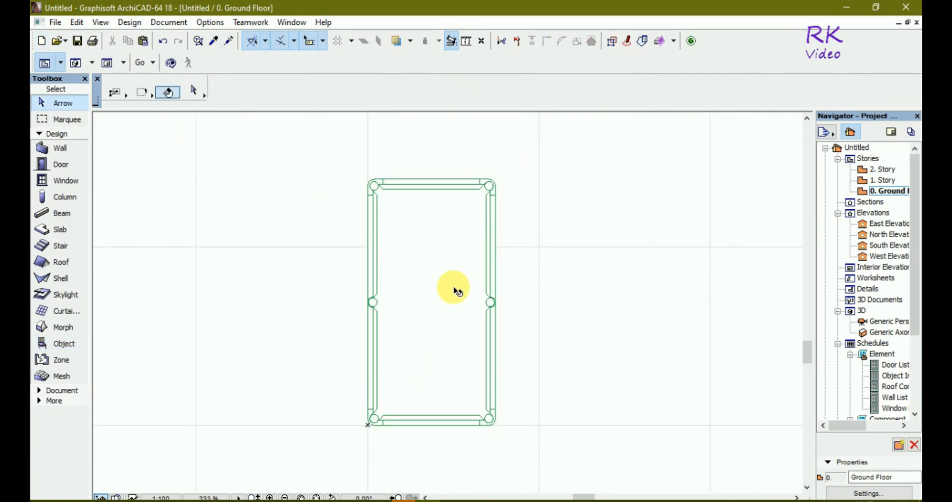
# Step: Select the placed billiard table and show all elements in 3D
pyautogui.moveTo(335, 149); pyautogui.dragTo(517, 451)
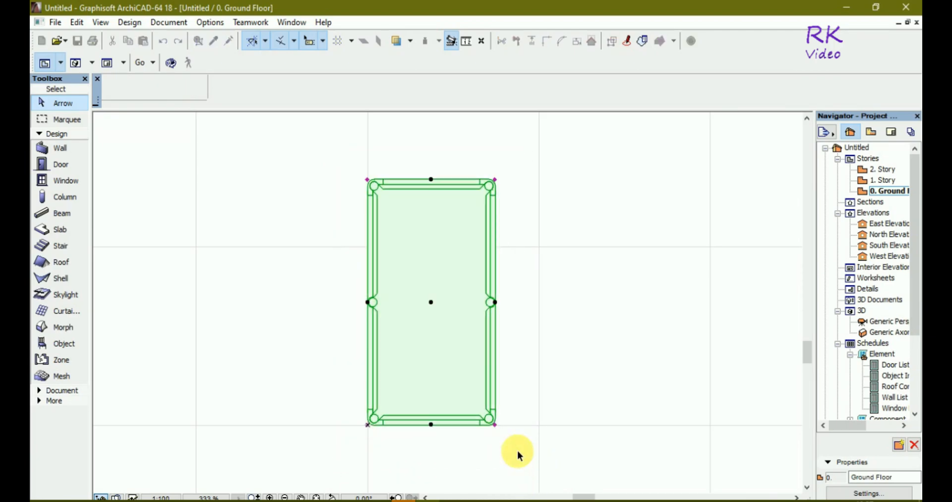
pyautogui.rightClick(421, 238)
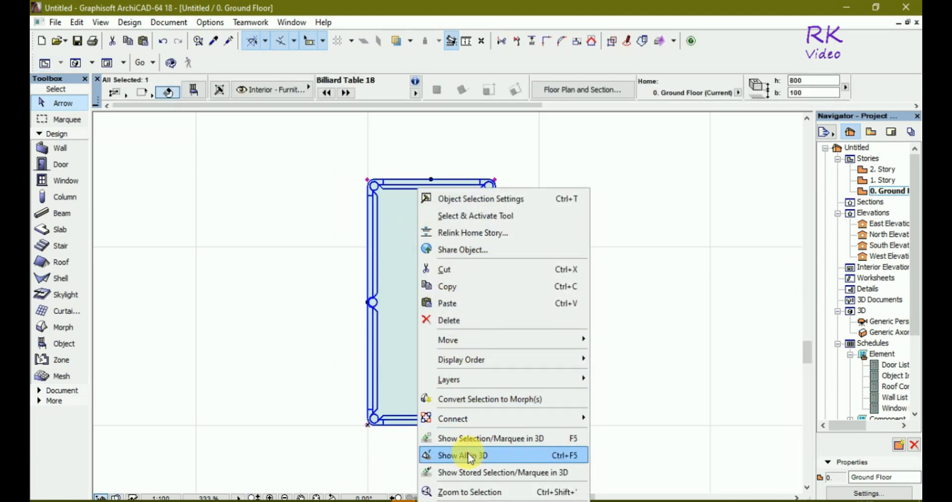
pyautogui.click(470, 456)
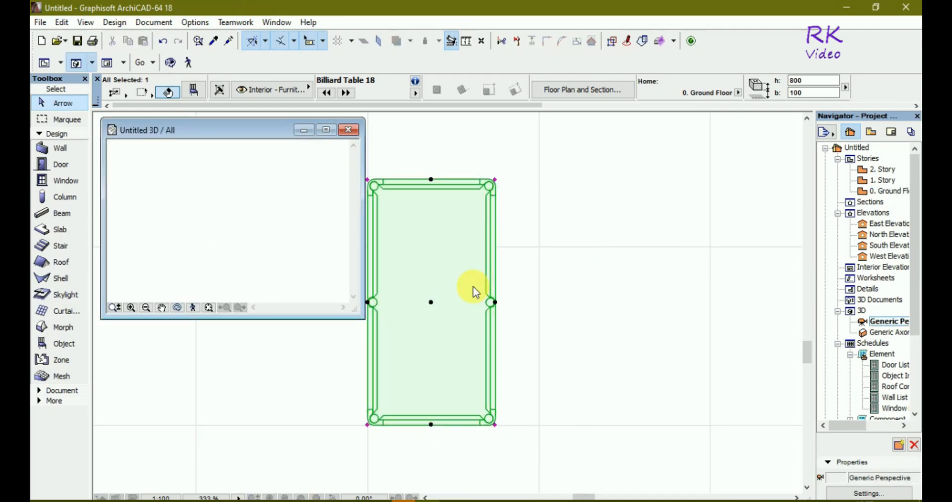
pyautogui.press('Escape')
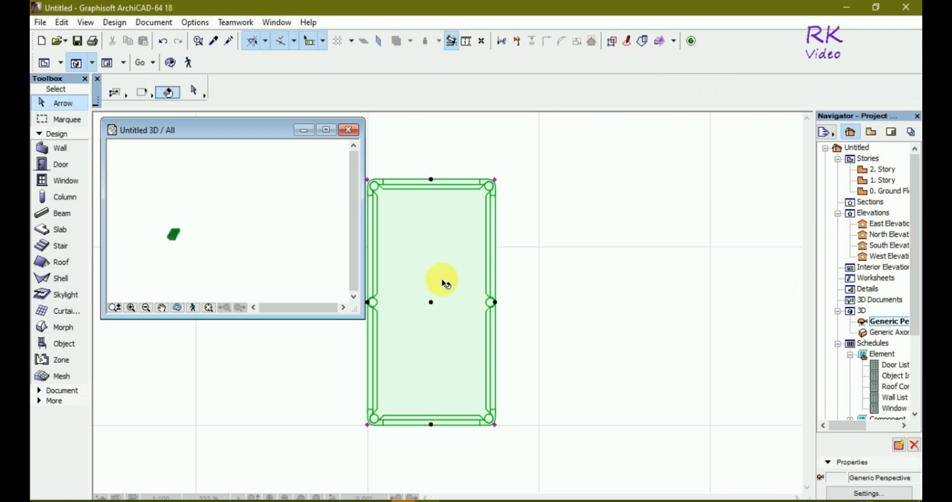
# Step: Examine the billiard table from several angles in an enlarged 3D window
pyautogui.scroll(2, 151, 229)
pyautogui.scroll(5, 149, 247)
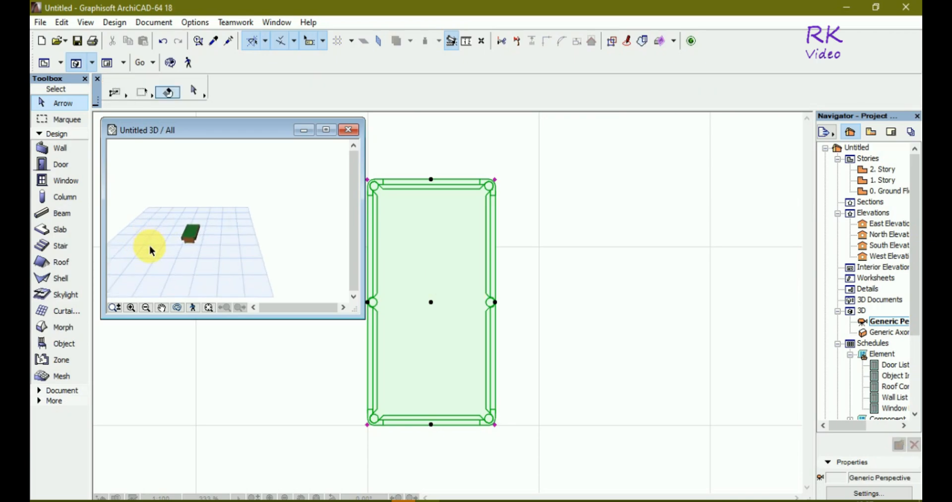
pyautogui.scroll(6, 201, 247)
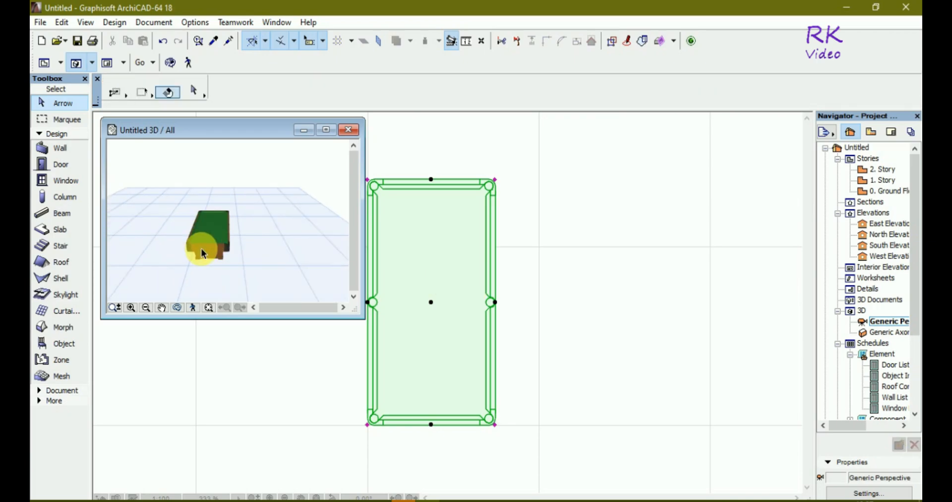
pyautogui.scroll(3, 285, 293)
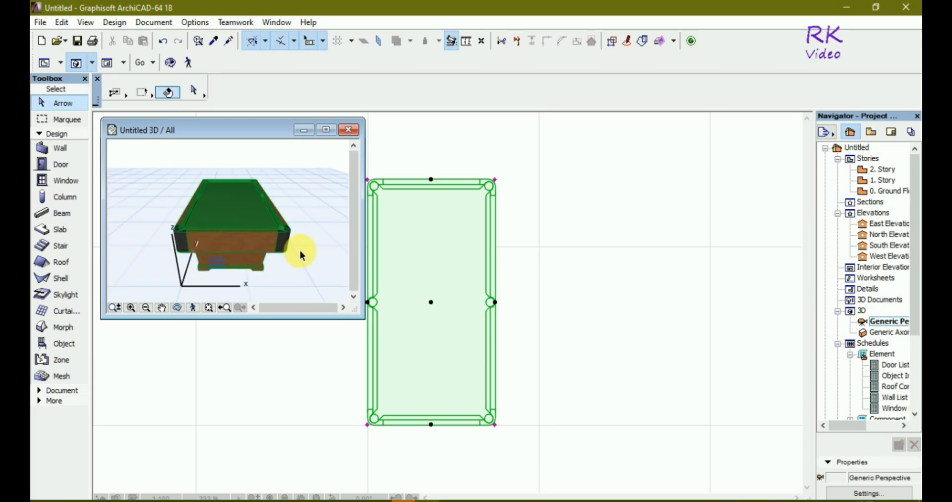
pyautogui.press('o')
pyautogui.moveTo(304, 256); pyautogui.dragTo(218, 251)
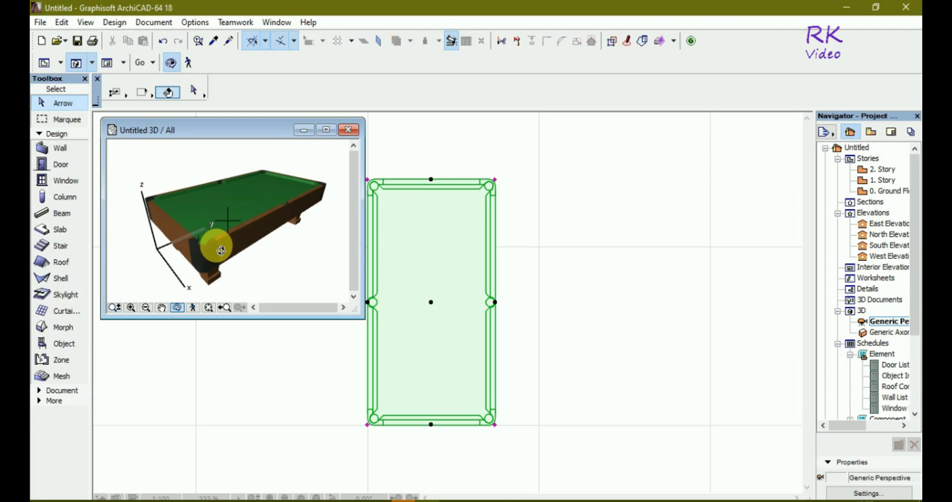
pyautogui.click(327, 130)
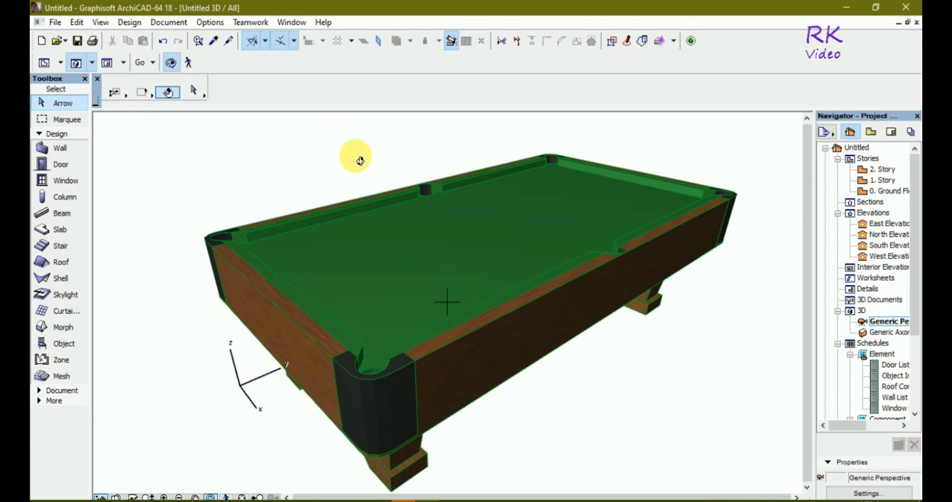
pyautogui.moveTo(431, 323)
pyautogui.mouseDown()
pyautogui.moveTo(424, 297)
pyautogui.moveTo(421, 314)
pyautogui.moveTo(376, 317)
pyautogui.moveTo(508, 277)
pyautogui.moveTo(457, 376)
pyautogui.moveTo(442, 433)
pyautogui.moveTo(485, 360)
pyautogui.moveTo(461, 366)
pyautogui.moveTo(465, 340)
pyautogui.moveTo(461, 348)
pyautogui.mouseUp()
pyautogui.scroll(5, 461, 348)
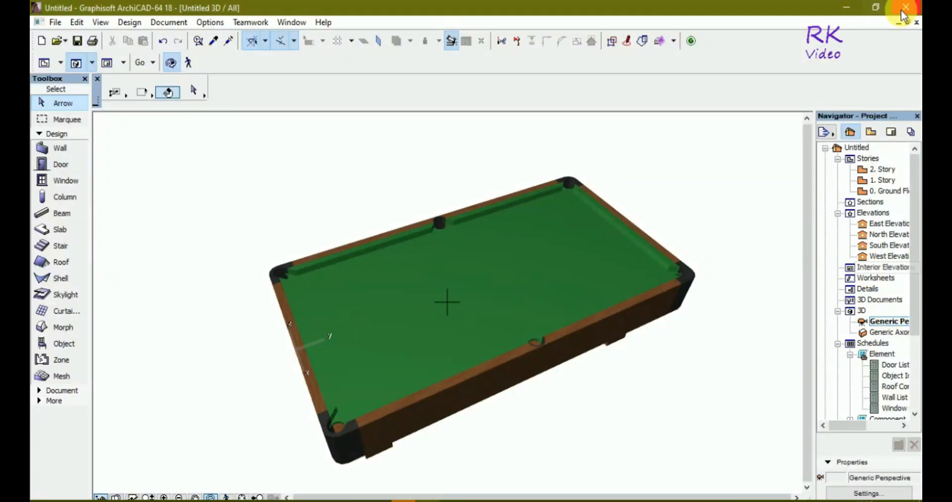
# Step: Restore the 3D and Ground Floor windows to floating size and arrange them side by side with the whole table in the plan
pyautogui.click(908, 23)
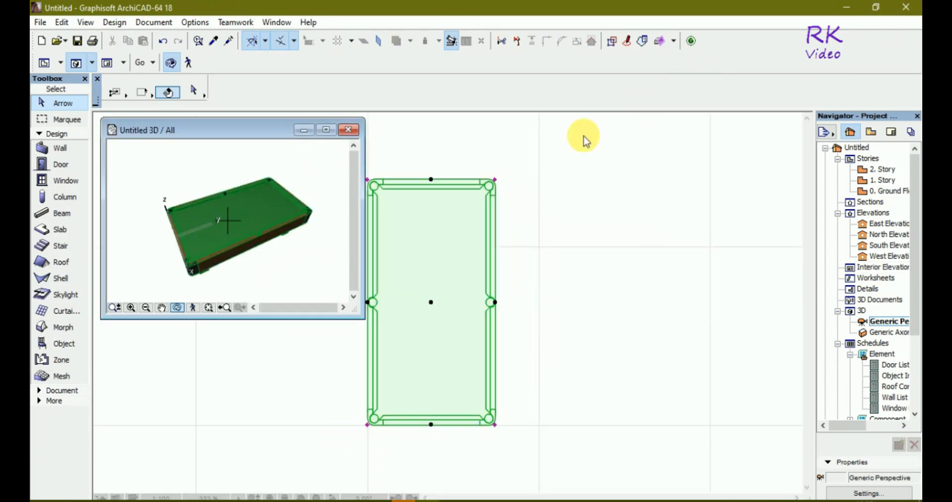
pyautogui.click(663, 156)
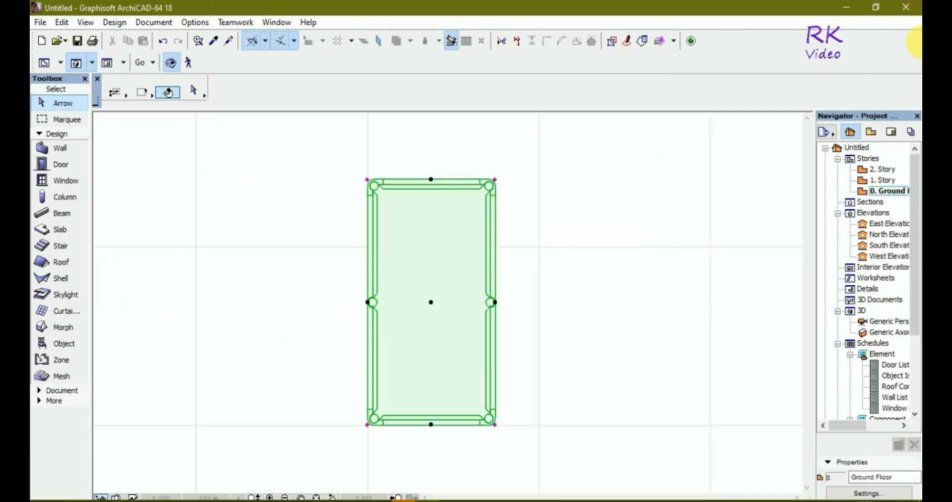
pyautogui.click(910, 44)
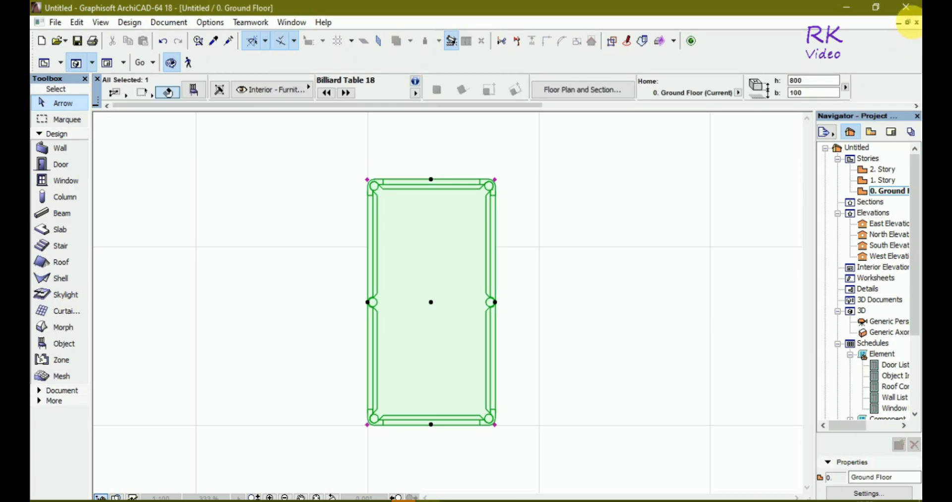
pyautogui.click(909, 23)
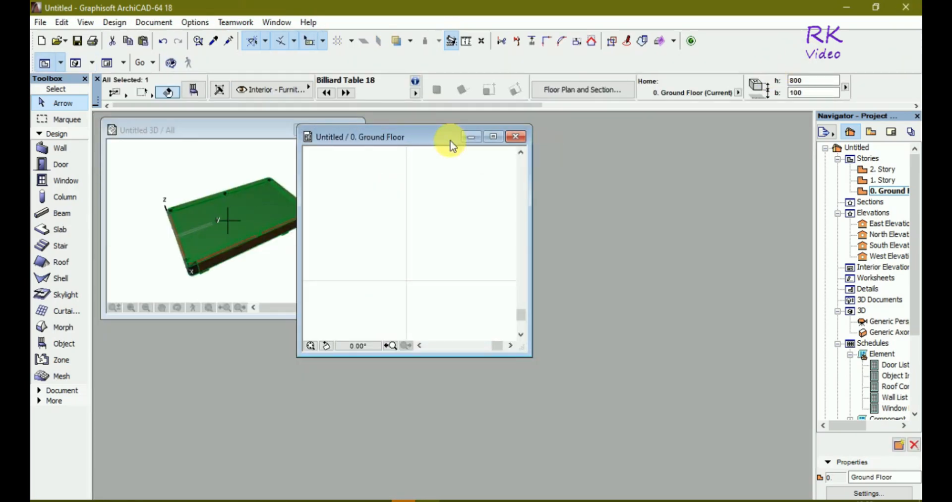
pyautogui.moveTo(417, 140); pyautogui.dragTo(714, 121)
pyautogui.scroll(-6, 652, 178)
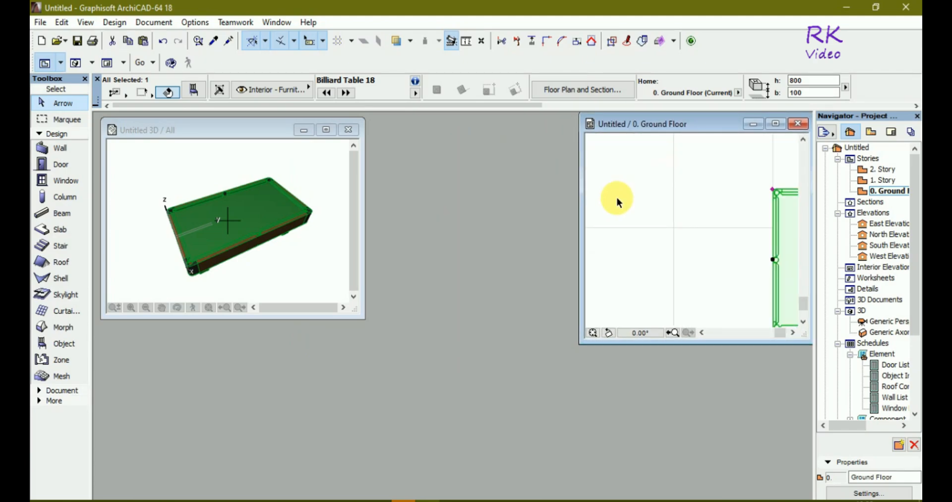
pyautogui.scroll(-1, 615, 194)
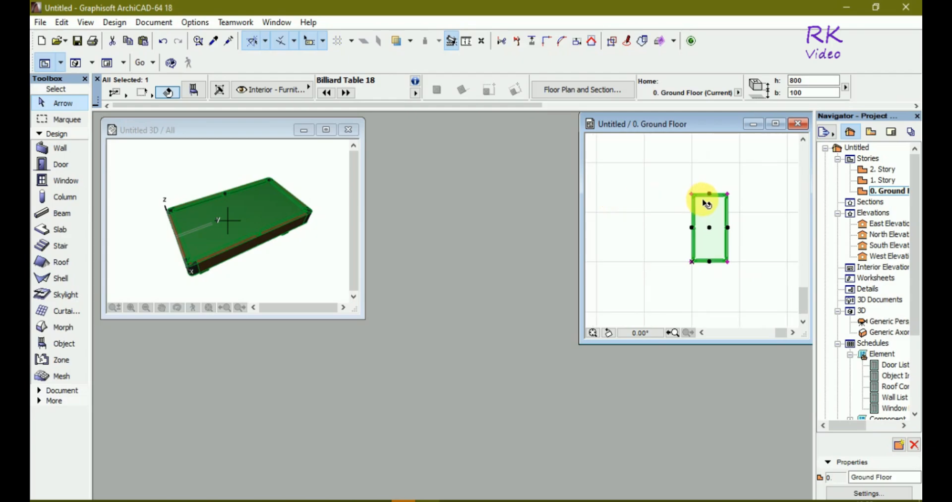
pyautogui.scroll(3, 710, 275)
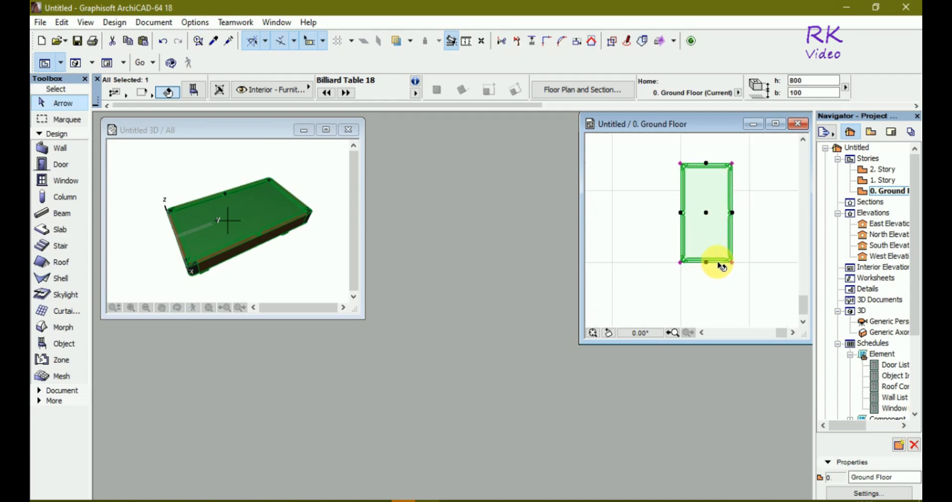
# Step: Create a new library object and open its 3D script for editing
pyautogui.click(43, 24)
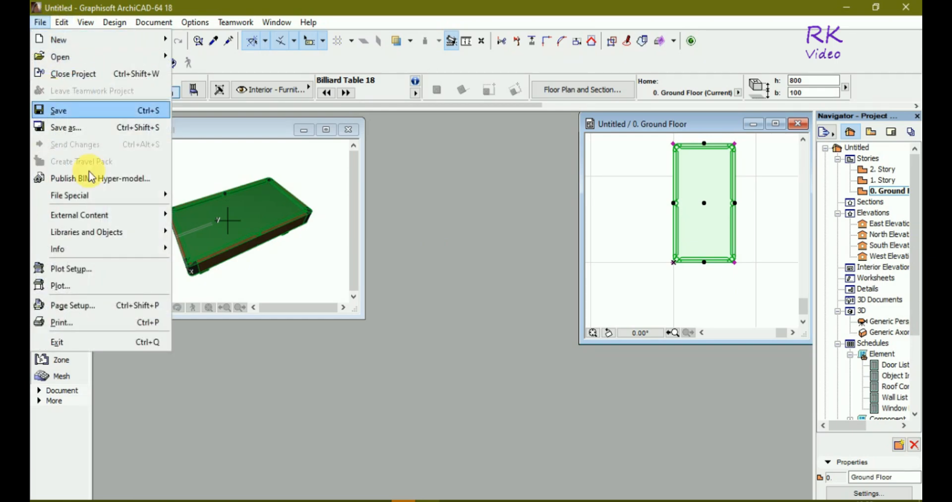
pyautogui.moveTo(156, 232)
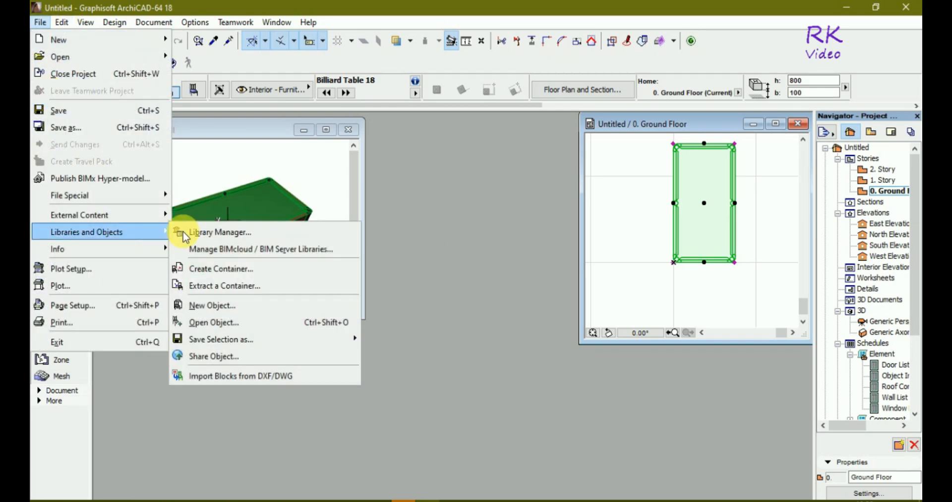
pyautogui.click(202, 306)
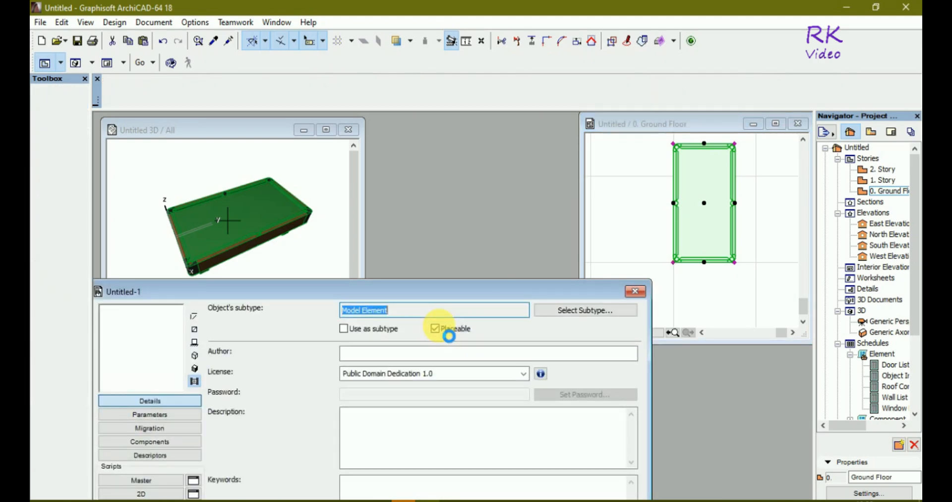
pyautogui.moveTo(417, 292); pyautogui.dragTo(445, 178)
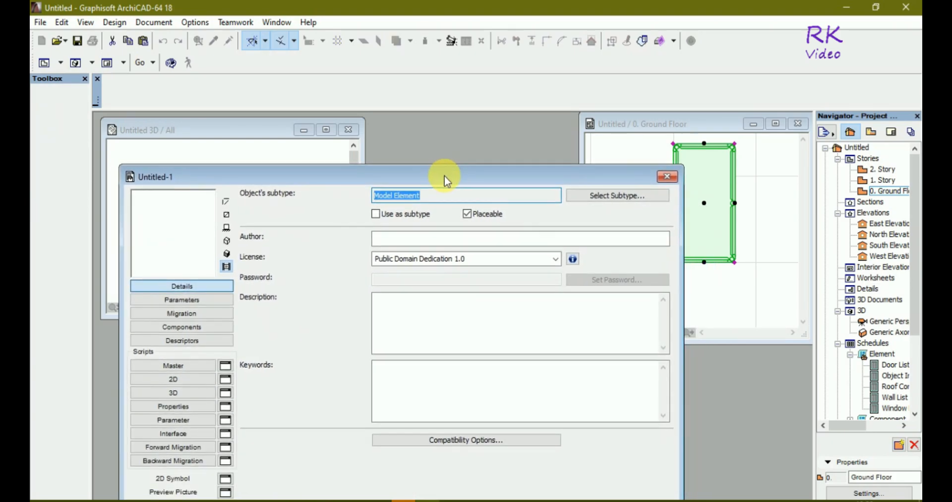
pyautogui.click(197, 395)
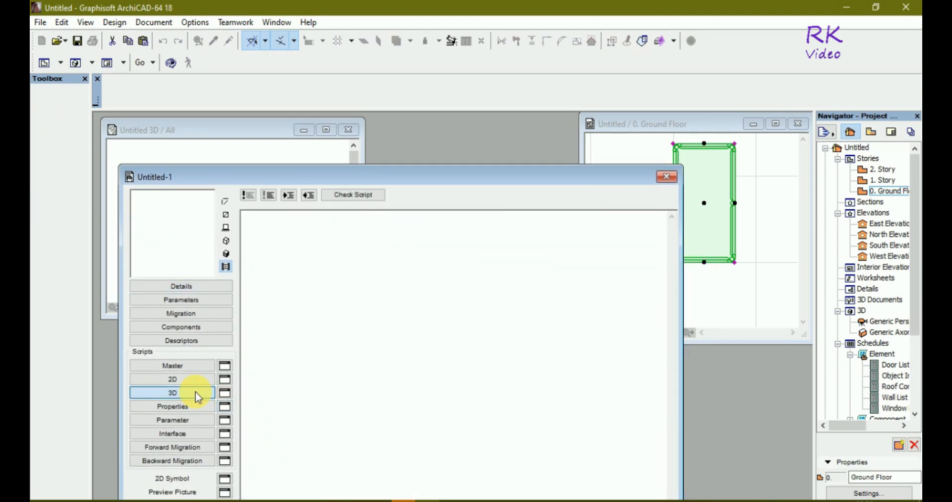
# Step: Generate the object's 3D script code by transferring the selected billiard table from the floor plan into the empty script
pyautogui.moveTo(605, 174); pyautogui.dragTo(498, 125)
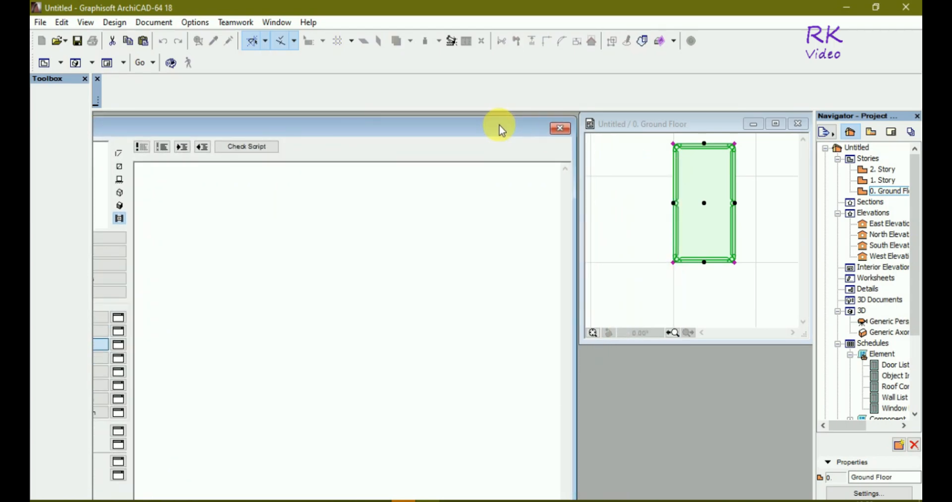
pyautogui.click(704, 124)
pyautogui.moveTo(707, 176); pyautogui.dragTo(371, 224)
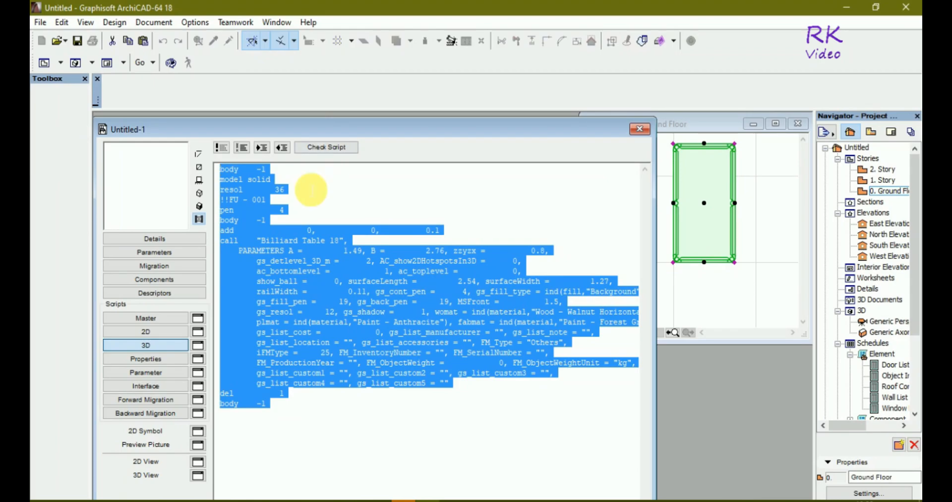
pyautogui.click(311, 189)
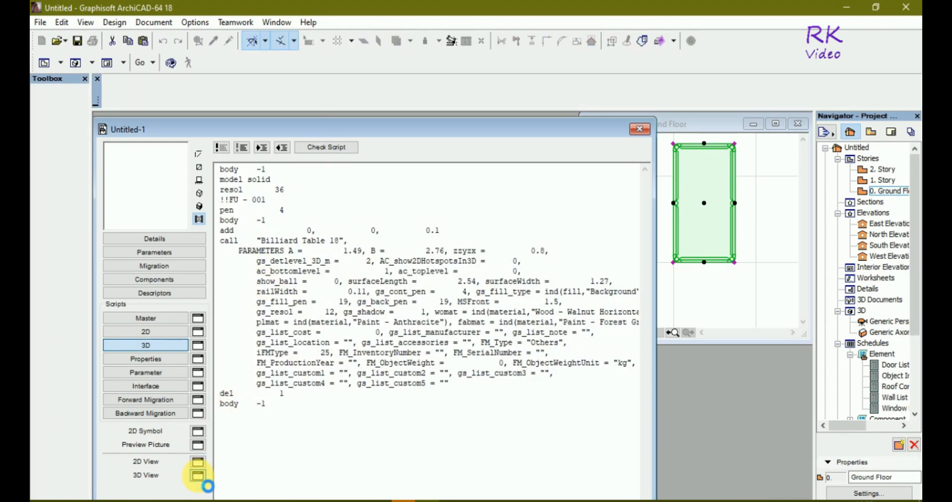
# Step: Open the new object's 3D View beside the script and inspect the billiard table from another angle
pyautogui.click(198, 476)
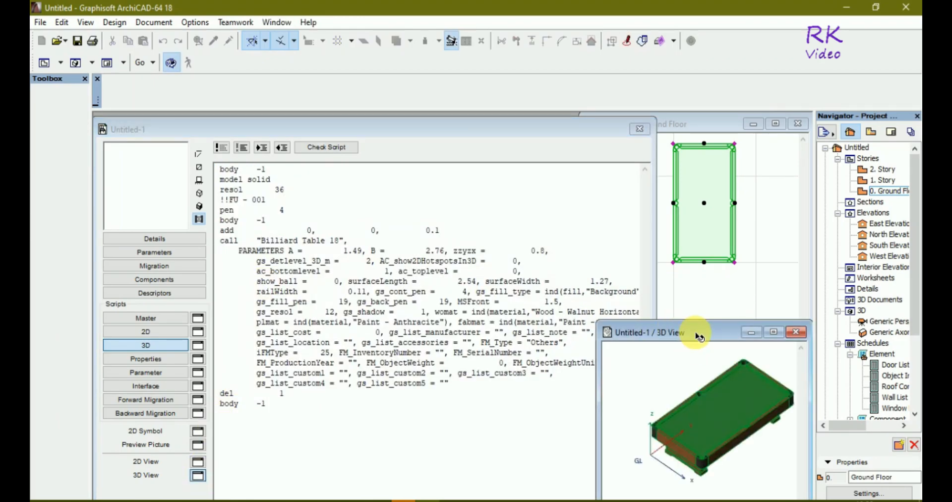
pyautogui.moveTo(700, 333); pyautogui.dragTo(702, 292)
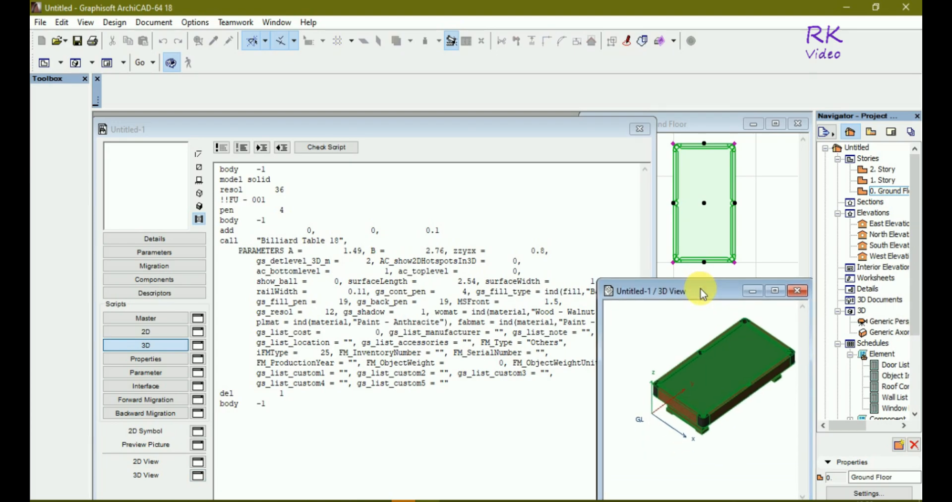
pyautogui.moveTo(699, 430); pyautogui.dragTo(759, 397)
pyautogui.scroll(-1, 673, 402)
pyautogui.scroll(-1, 674, 403)
pyautogui.scroll(-1, 760, 398)
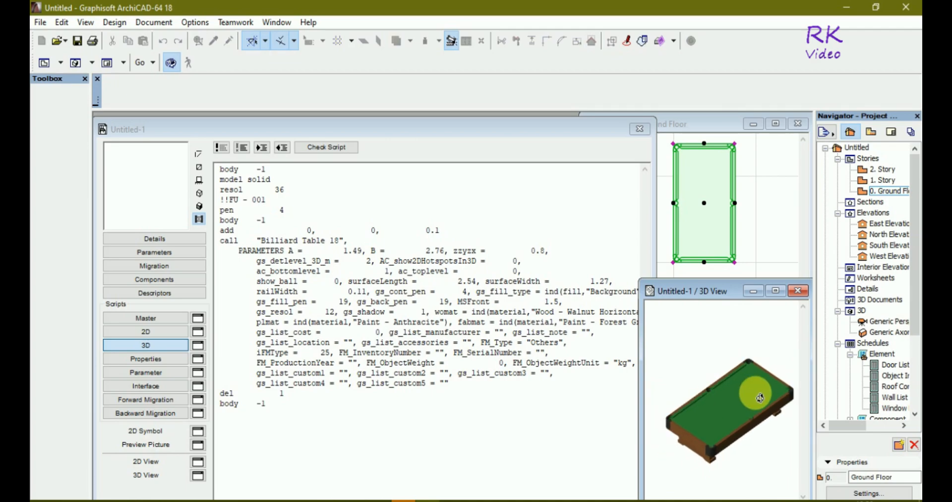
# Step: Switch the new object's preview to shaded 3D display and rotate it to a lower angle showing the table's legs
pyautogui.click(198, 212)
pyautogui.click(200, 207)
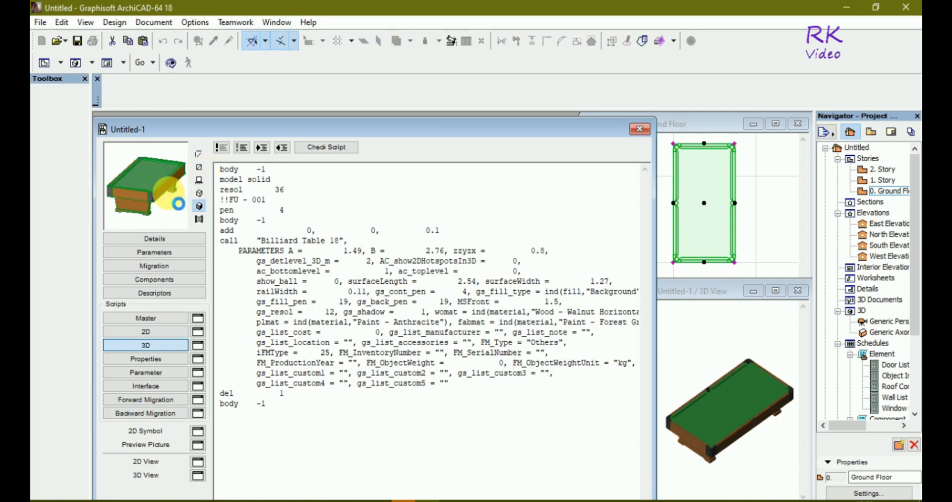
pyautogui.moveTo(168, 201); pyautogui.dragTo(118, 160)
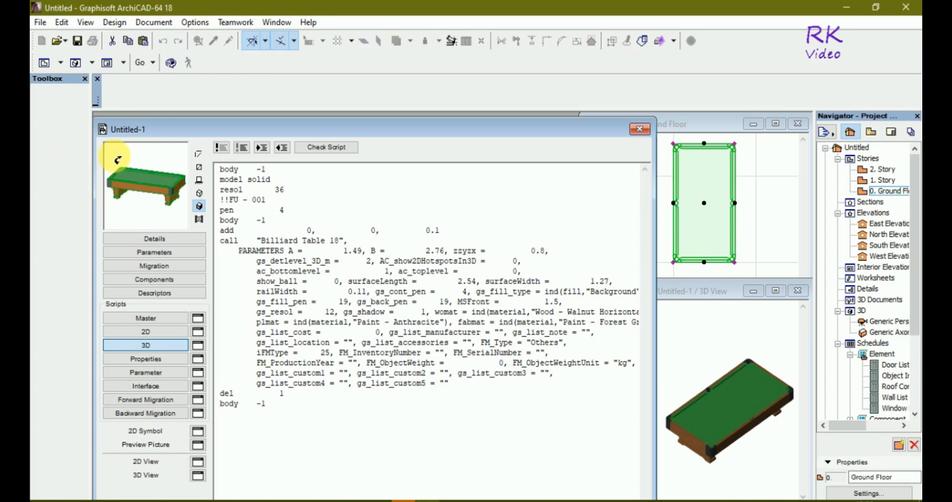
# Step: Reposition the object's script window and bring the Ground Floor plan forward, with the project's 3D window moved below it
pyautogui.moveTo(421, 131); pyautogui.dragTo(416, 242)
pyautogui.moveTo(415, 265); pyautogui.dragTo(422, 288)
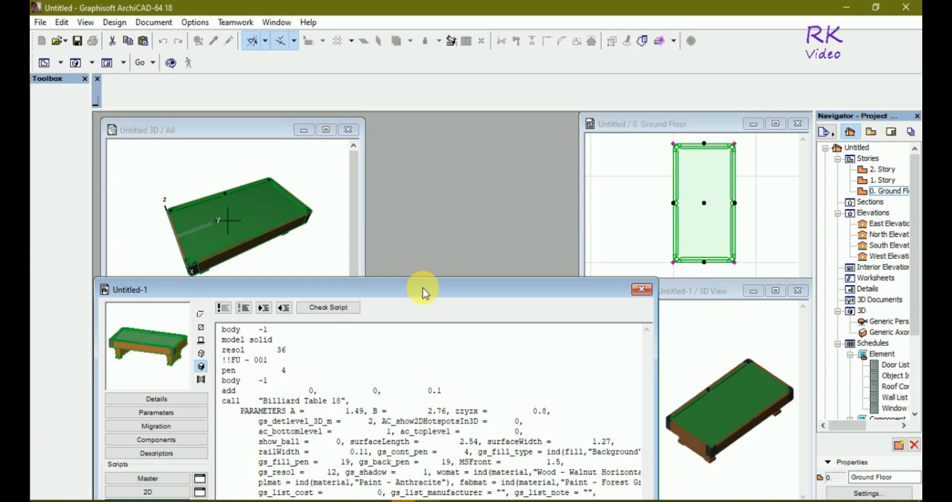
pyautogui.moveTo(422, 287); pyautogui.dragTo(509, 134)
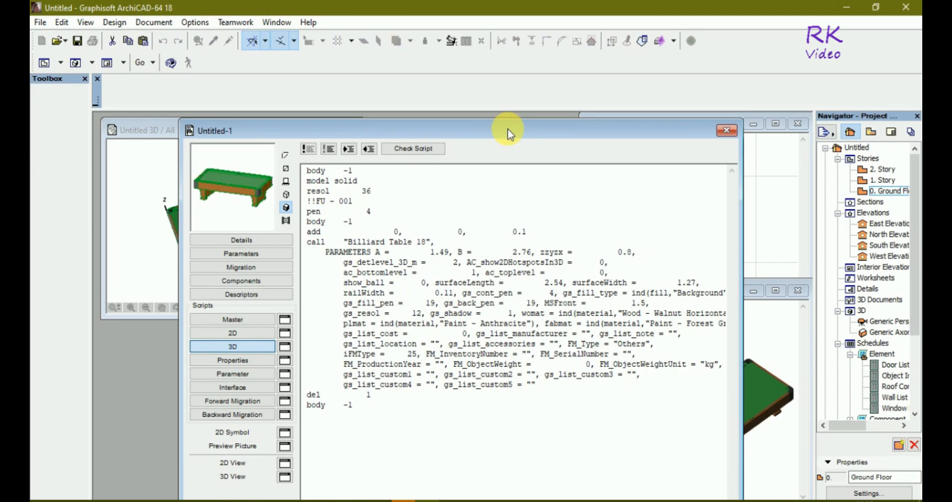
pyautogui.click(789, 330)
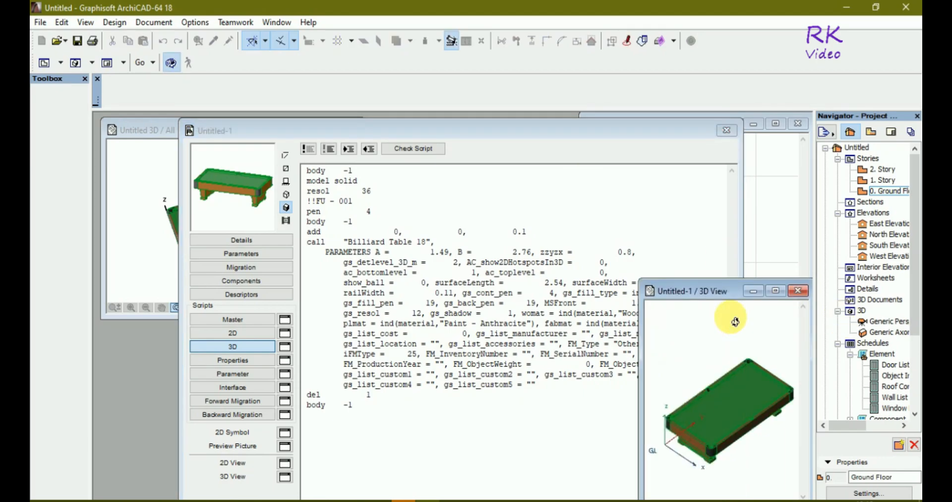
pyautogui.click(156, 127)
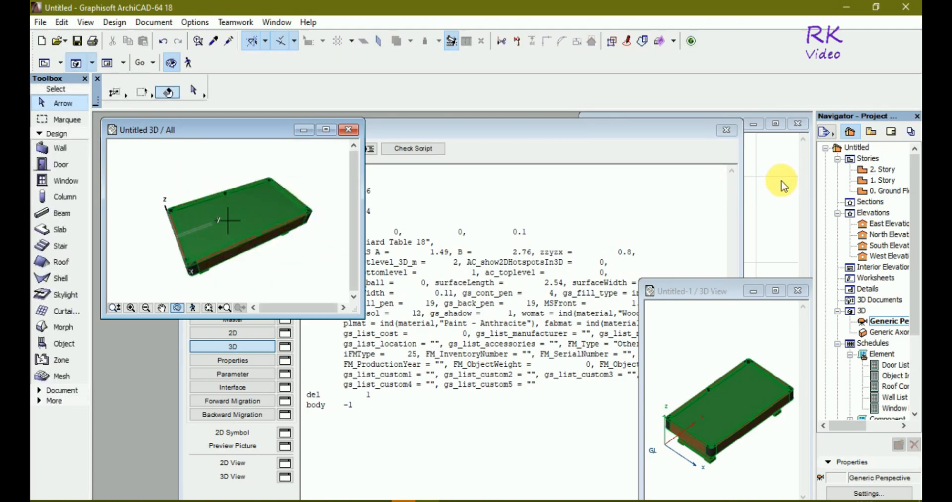
pyautogui.click(802, 186)
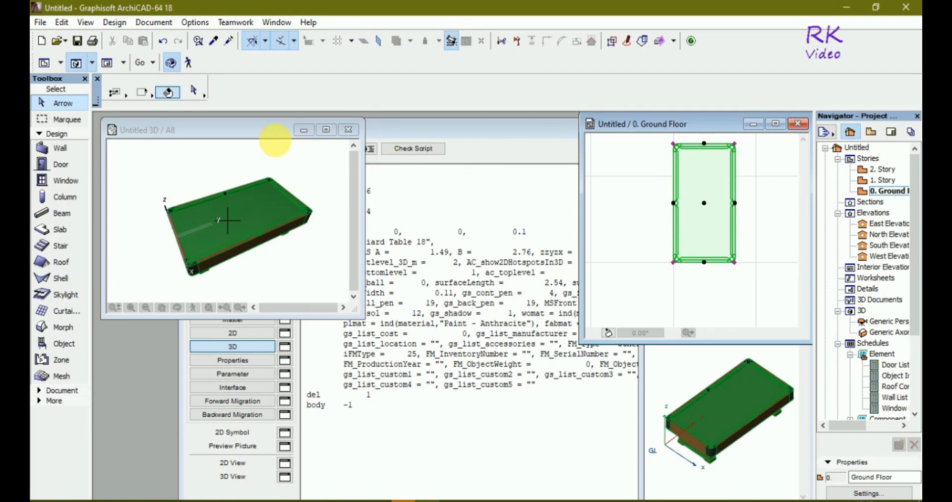
pyautogui.click(277, 132)
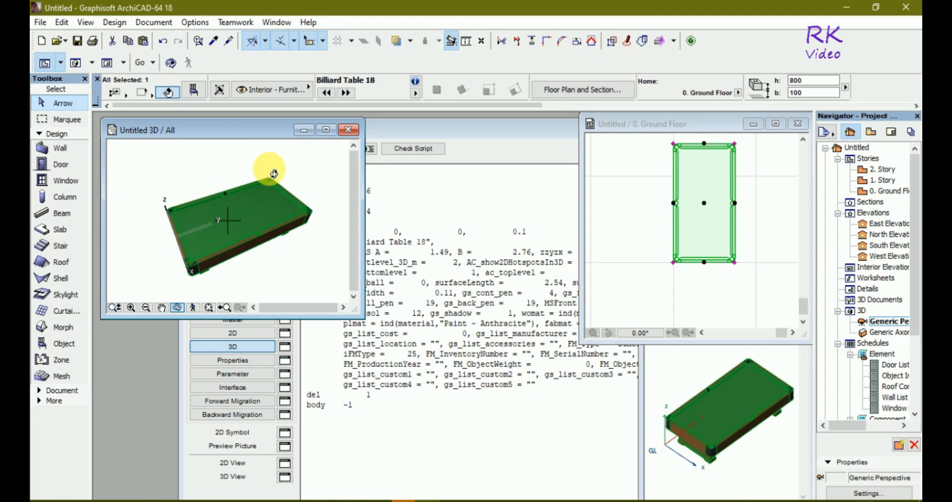
pyautogui.moveTo(273, 137); pyautogui.dragTo(244, 308)
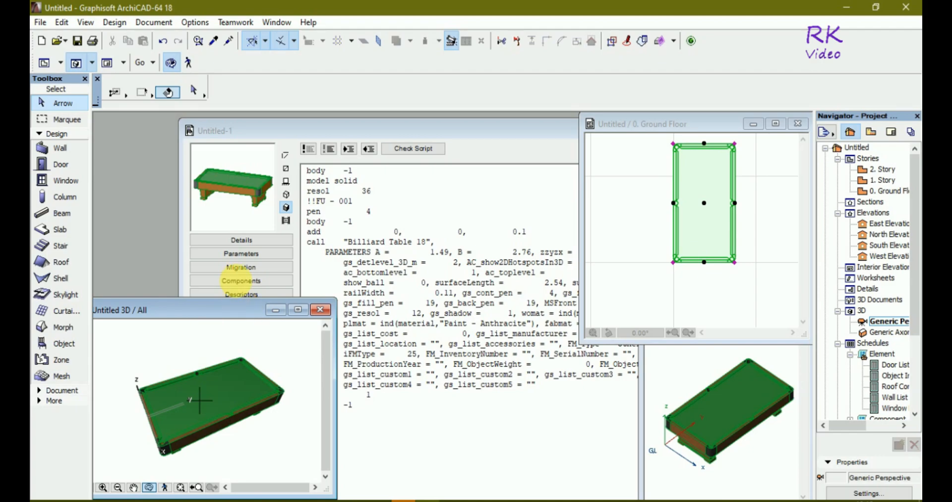
# Step: Enlarge the object's 3D View window and zoom in to examine the generated billiard table closely
pyautogui.click(683, 370)
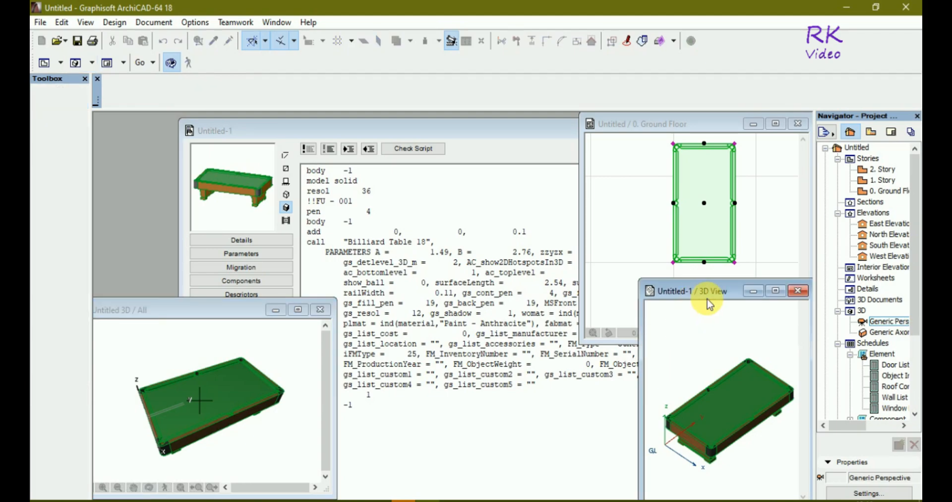
pyautogui.moveTo(716, 285); pyautogui.dragTo(567, 266)
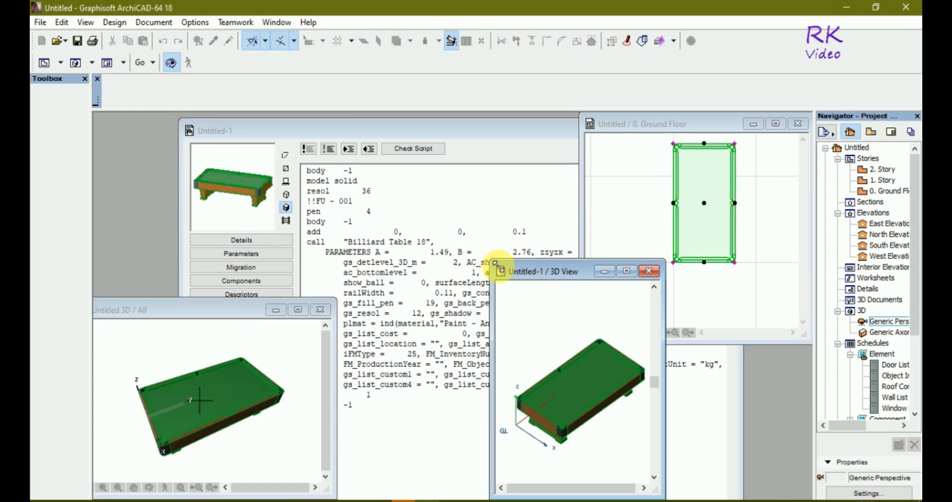
pyautogui.moveTo(498, 266); pyautogui.dragTo(203, 141)
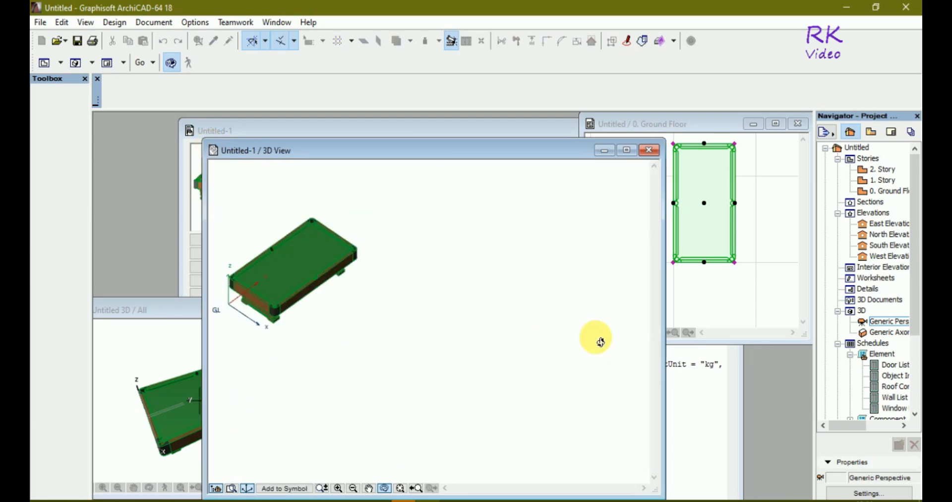
pyautogui.scroll(5, 236, 266)
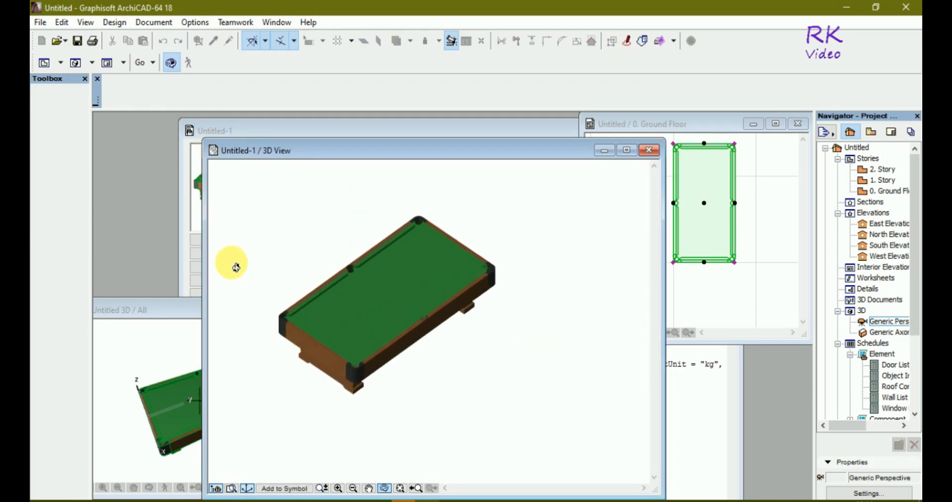
pyautogui.scroll(1, 235, 266)
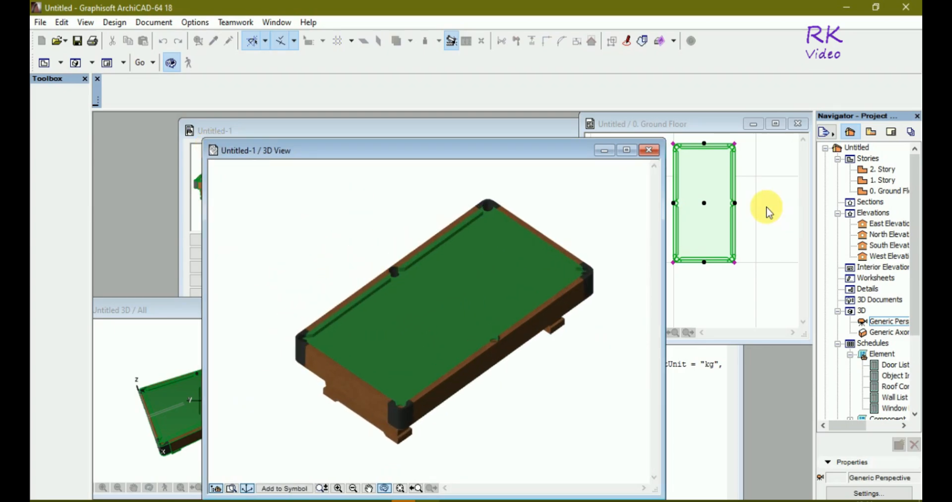
pyautogui.moveTo(669, 146); pyautogui.dragTo(807, 123)
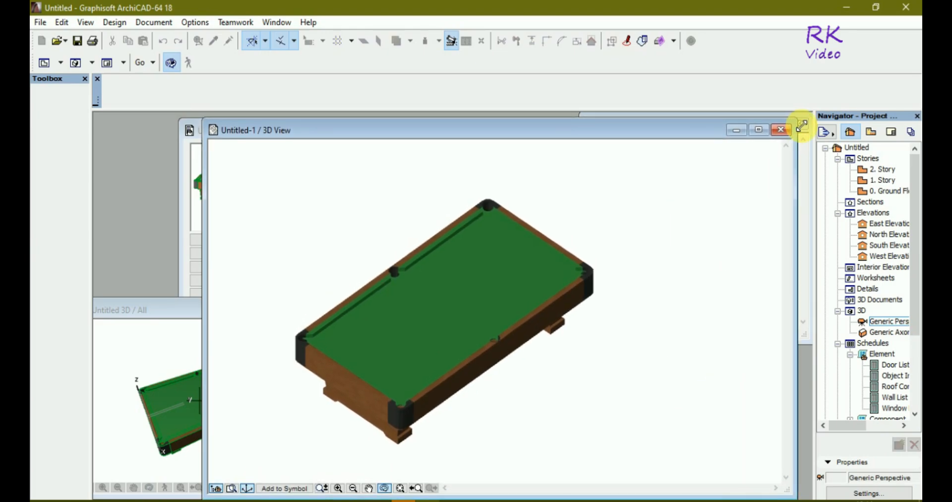
pyautogui.click(393, 420)
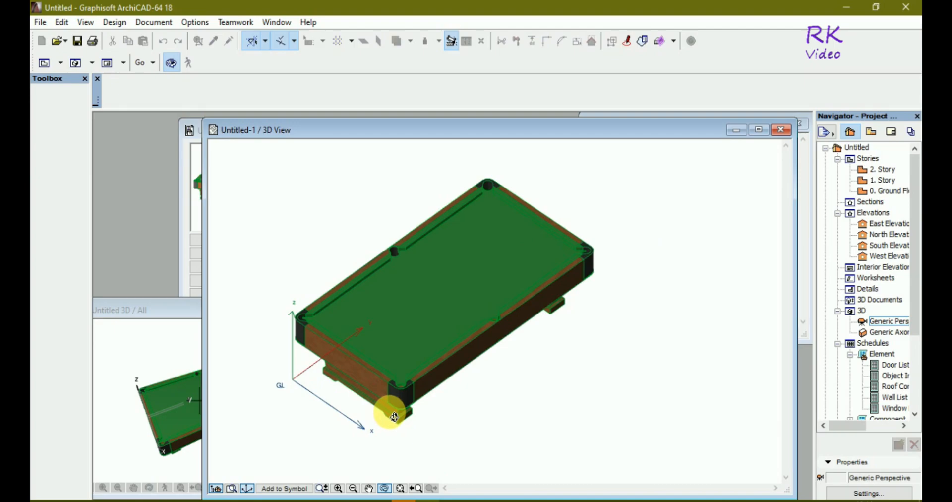
pyautogui.scroll(-1, 395, 417)
pyautogui.scroll(2, 266, 304)
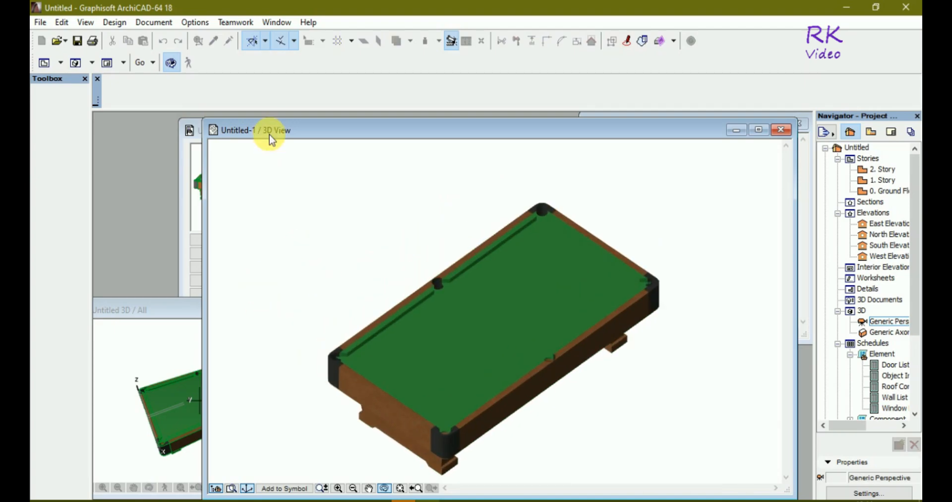
# Step: Move the object's 3D View and script windows lower and bring the Ground Floor plan forward
pyautogui.click(189, 131)
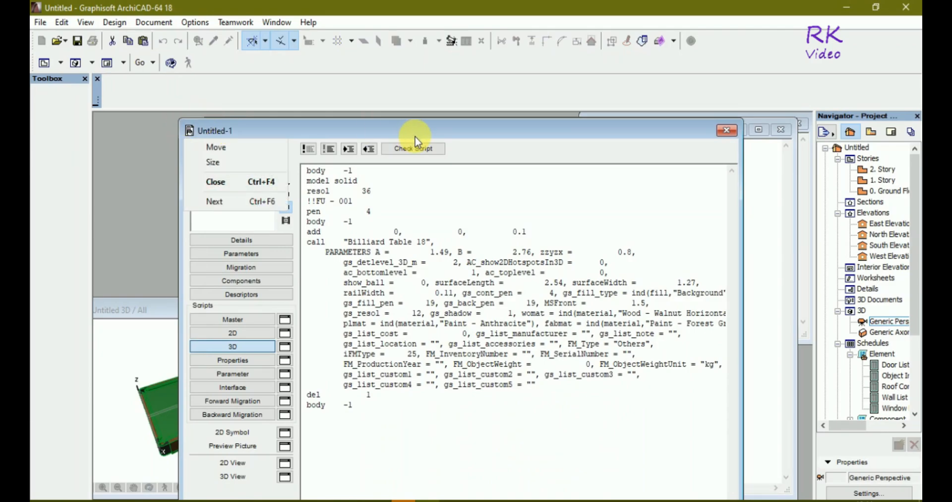
pyautogui.click(774, 195)
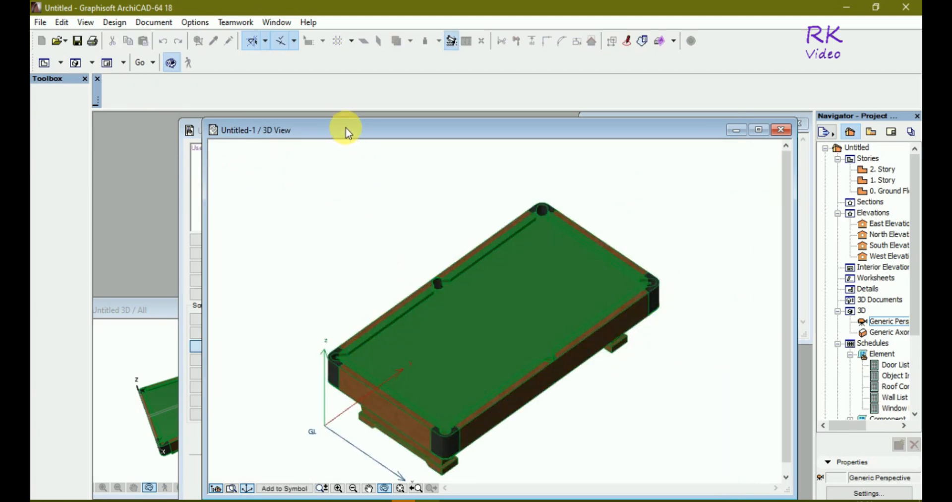
pyautogui.moveTo(349, 131); pyautogui.dragTo(348, 180)
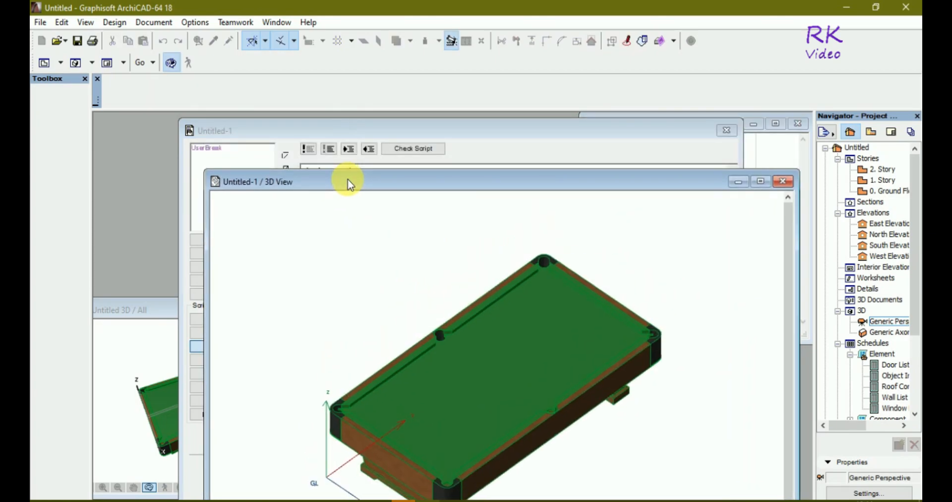
pyautogui.moveTo(455, 130); pyautogui.dragTo(324, 149)
pyautogui.moveTo(270, 183); pyautogui.dragTo(249, 246)
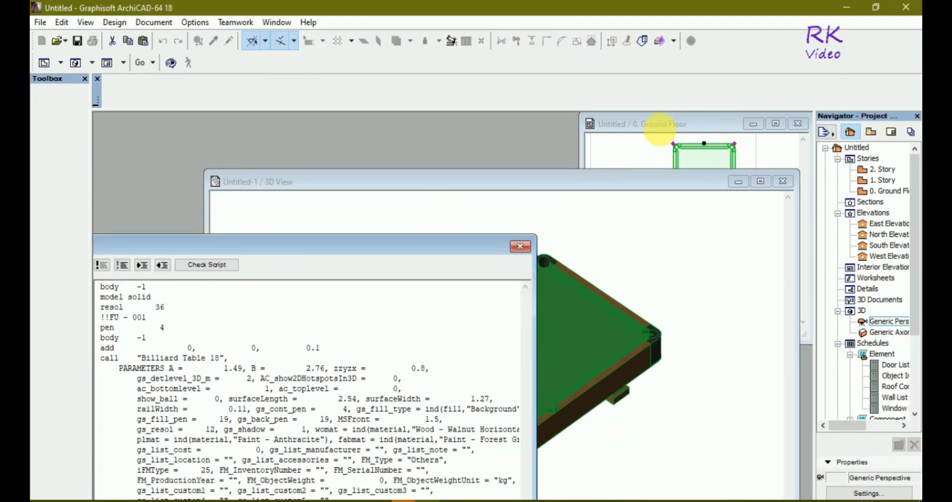
pyautogui.click(663, 129)
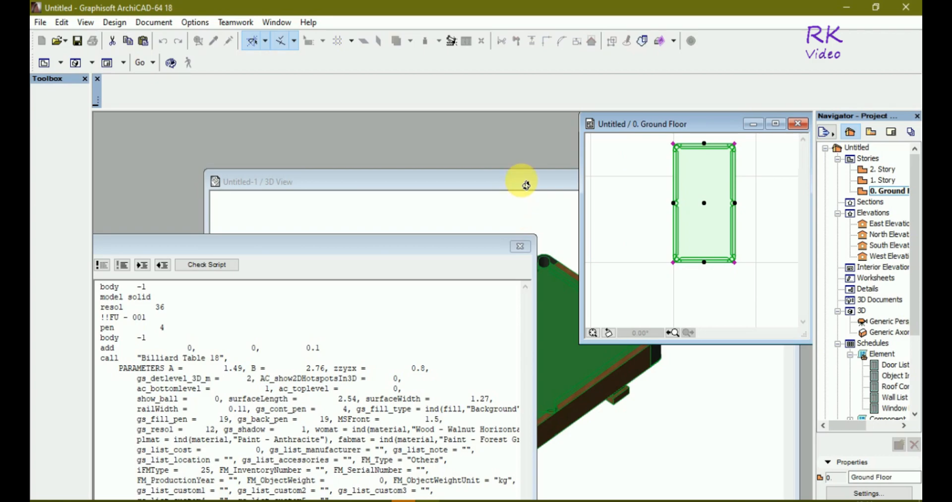
pyautogui.moveTo(390, 250); pyautogui.dragTo(522, 265)
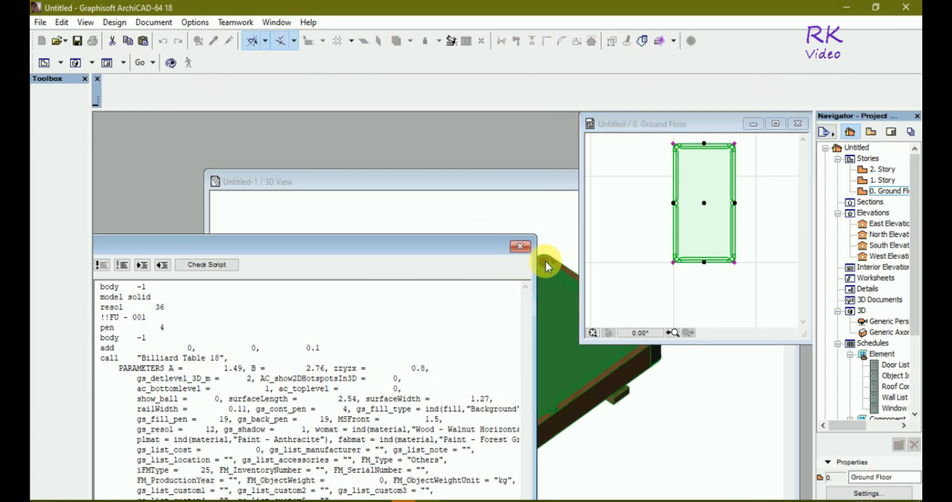
pyautogui.moveTo(658, 251); pyautogui.dragTo(767, 225)
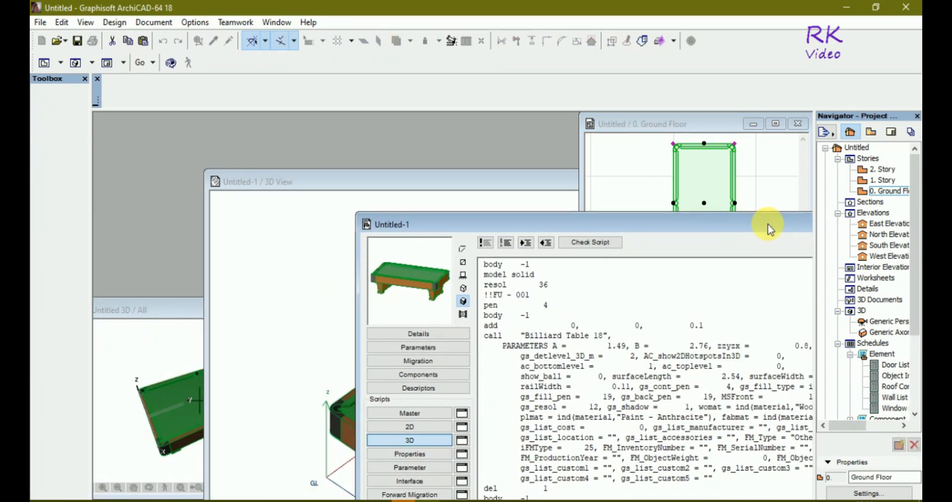
# Step: Place the project's 3D window level with the Ground Floor plan and the script window lower down, with its code readable
pyautogui.click(165, 310)
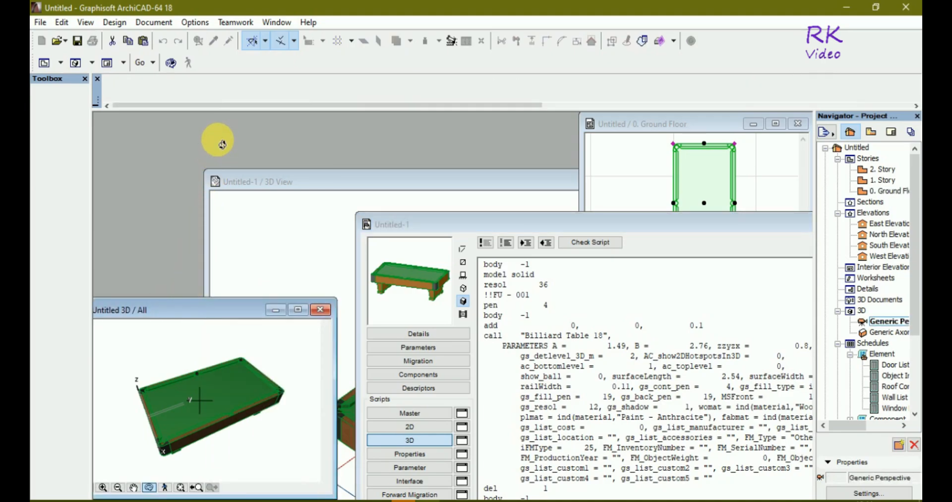
pyautogui.moveTo(242, 148); pyautogui.dragTo(225, 134)
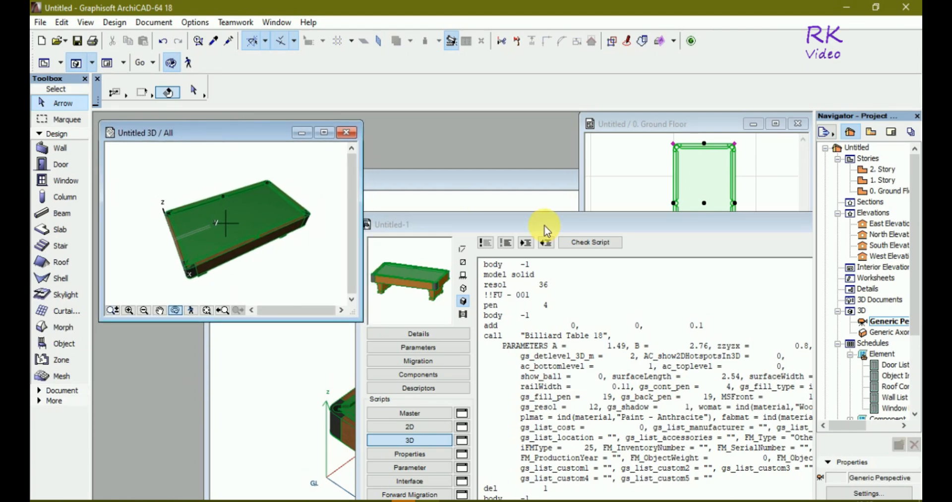
pyautogui.moveTo(545, 229); pyautogui.dragTo(754, 294)
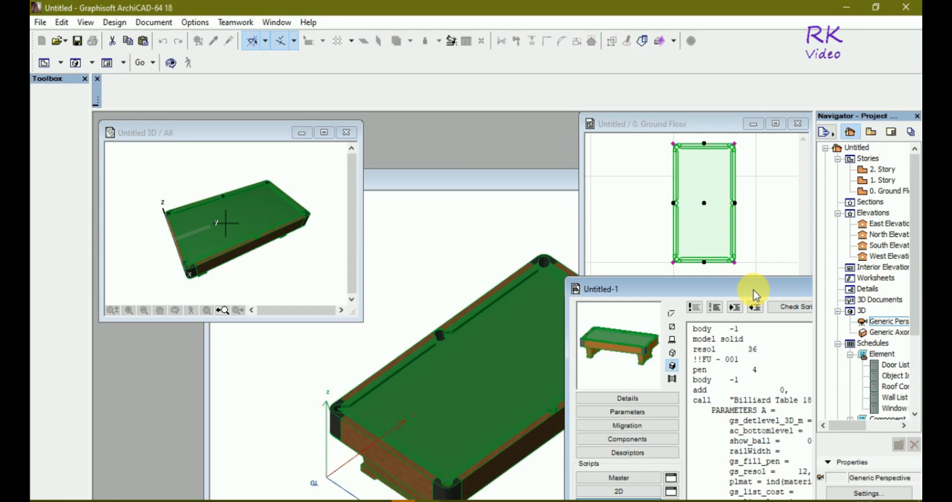
pyautogui.moveTo(754, 290); pyautogui.dragTo(97, 274)
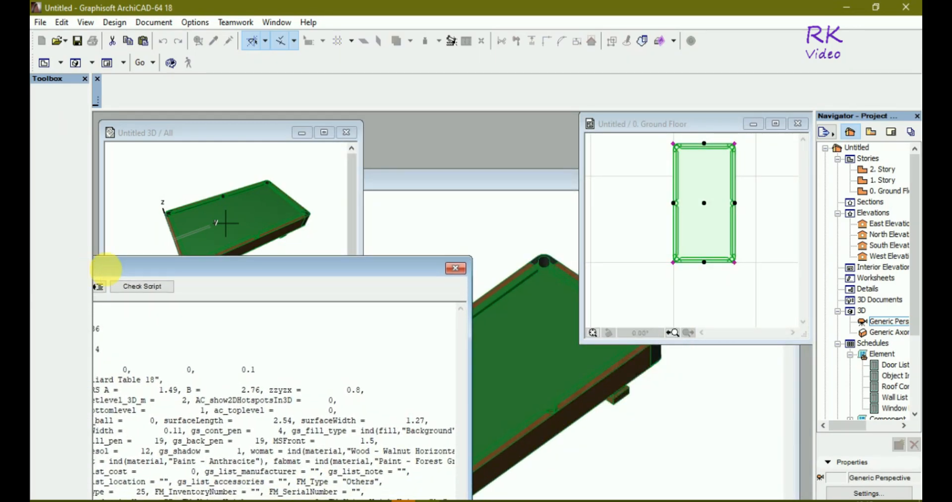
pyautogui.moveTo(298, 244); pyautogui.dragTo(710, 249)
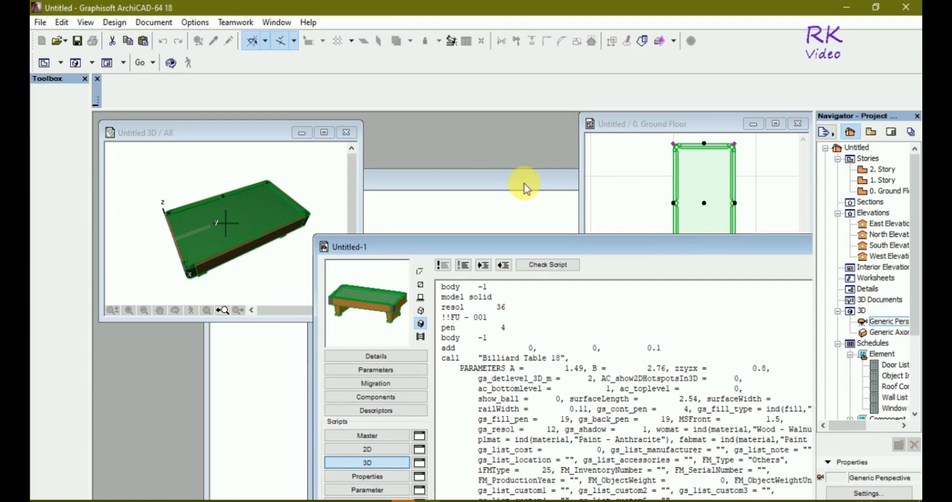
# Step: Shrink the object's 3D View, fit the whole table in it, and place it between the project's 3D window and the plan
pyautogui.click(480, 188)
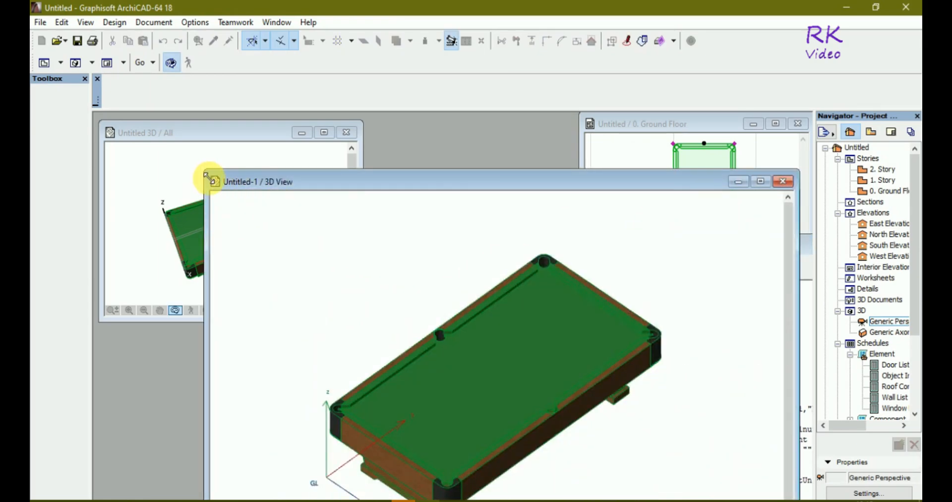
pyautogui.moveTo(215, 177); pyautogui.dragTo(399, 203)
pyautogui.scroll(-5, 398, 278)
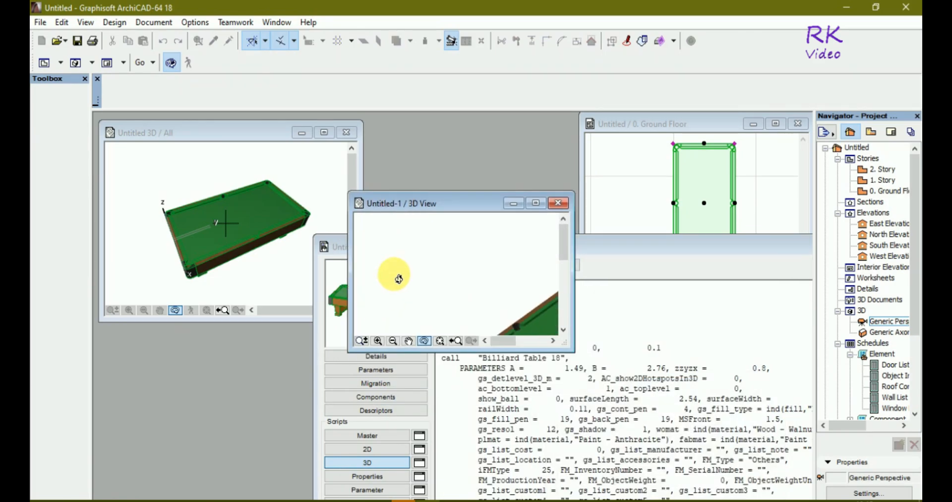
pyautogui.scroll(-4, 399, 254)
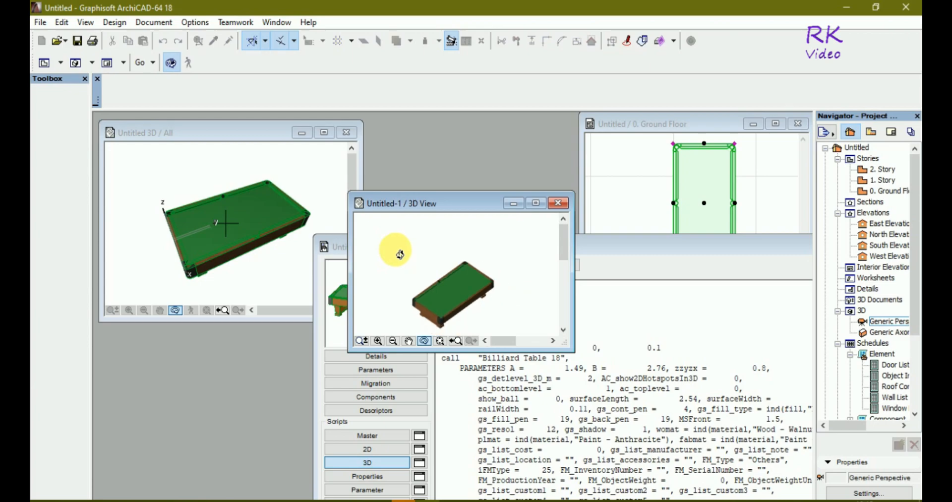
pyautogui.scroll(-2, 415, 291)
pyautogui.scroll(5, 422, 302)
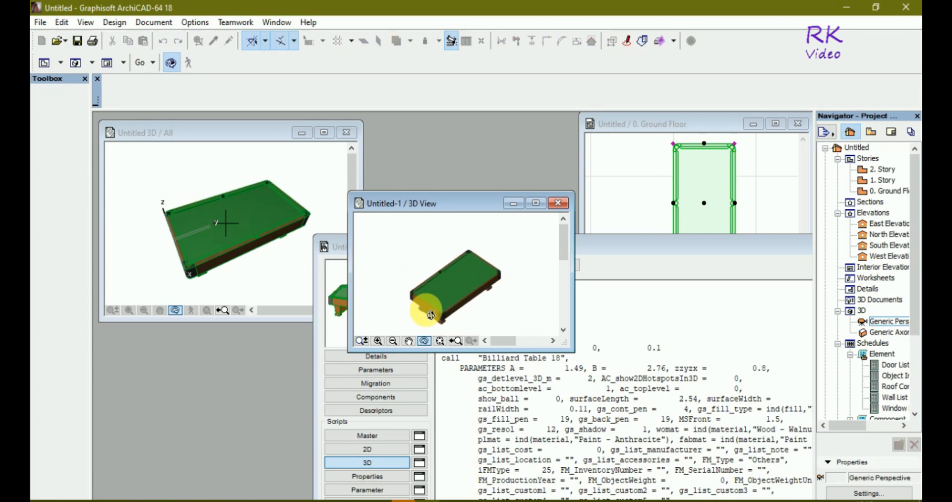
pyautogui.scroll(1, 430, 315)
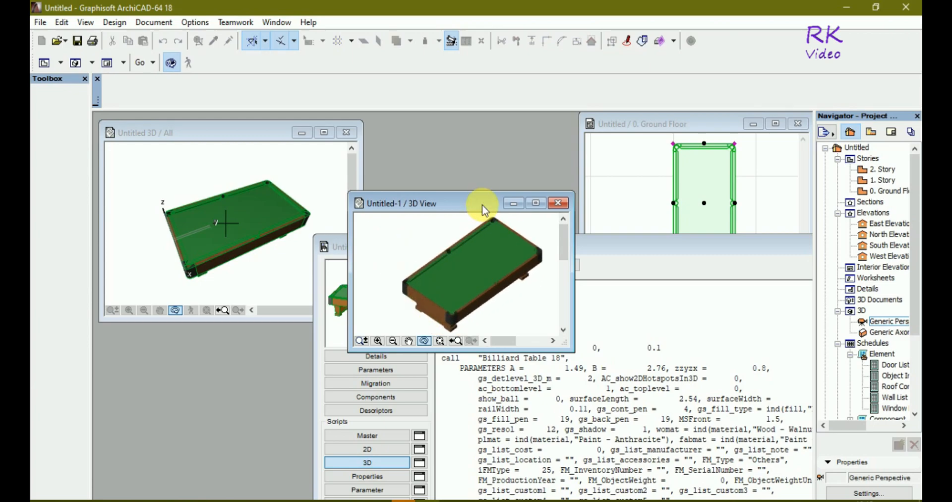
pyautogui.moveTo(482, 200); pyautogui.dragTo(492, 126)
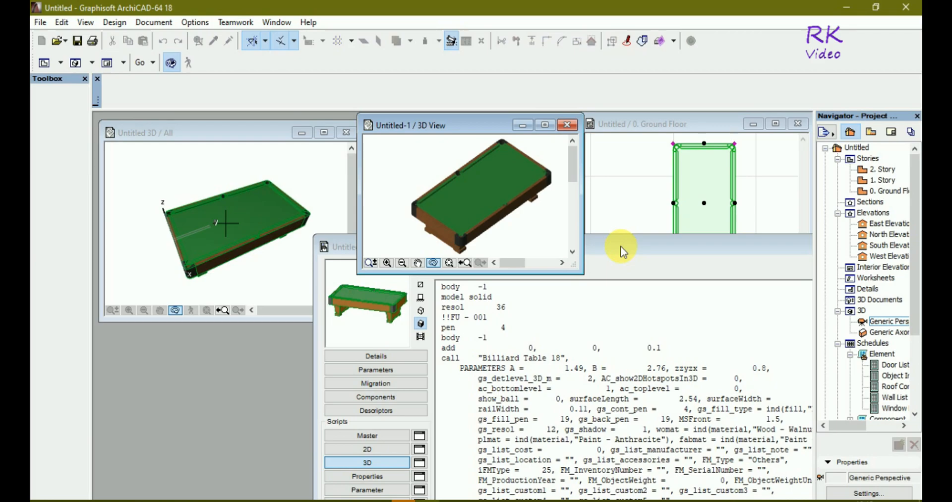
# Step: Raise the object's script window and place the project's 3D window and the object's 3D View side by side over its lower part
pyautogui.moveTo(622, 251); pyautogui.dragTo(633, 174)
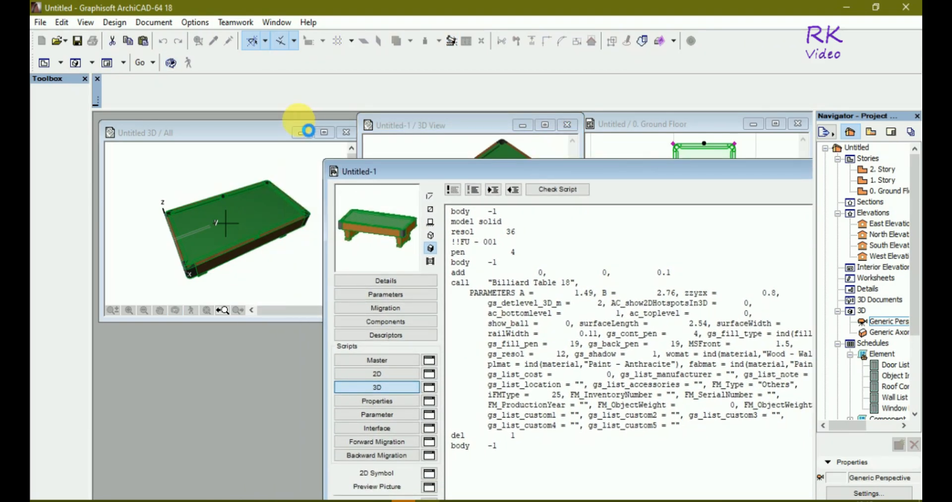
pyautogui.moveTo(255, 136); pyautogui.dragTo(245, 340)
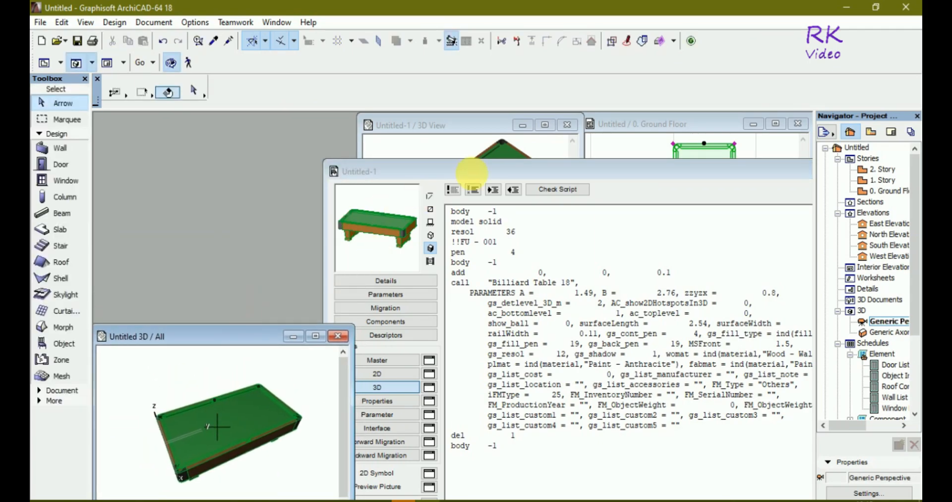
pyautogui.click(474, 125)
pyautogui.moveTo(474, 122); pyautogui.dragTo(479, 350)
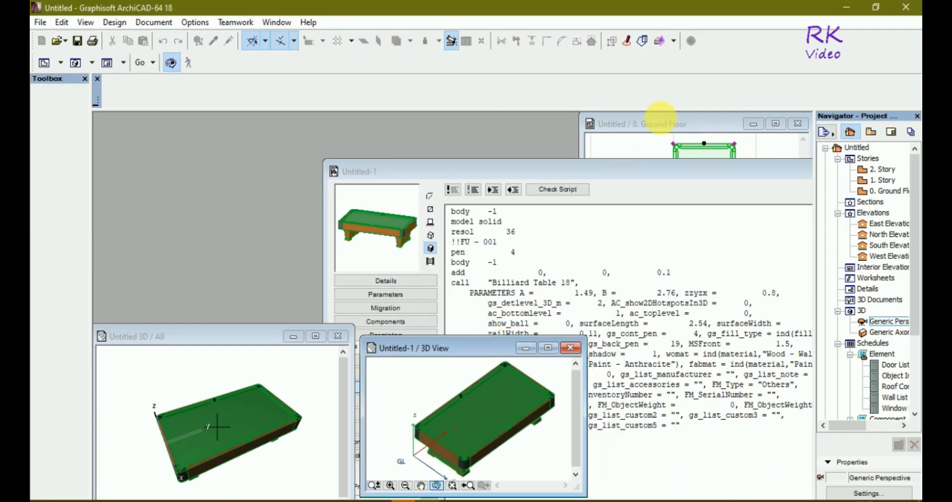
# Step: Bring the Ground Floor plan forward and move it down beside the object's 3D View, with the table's plan symbol in view
pyautogui.click(664, 121)
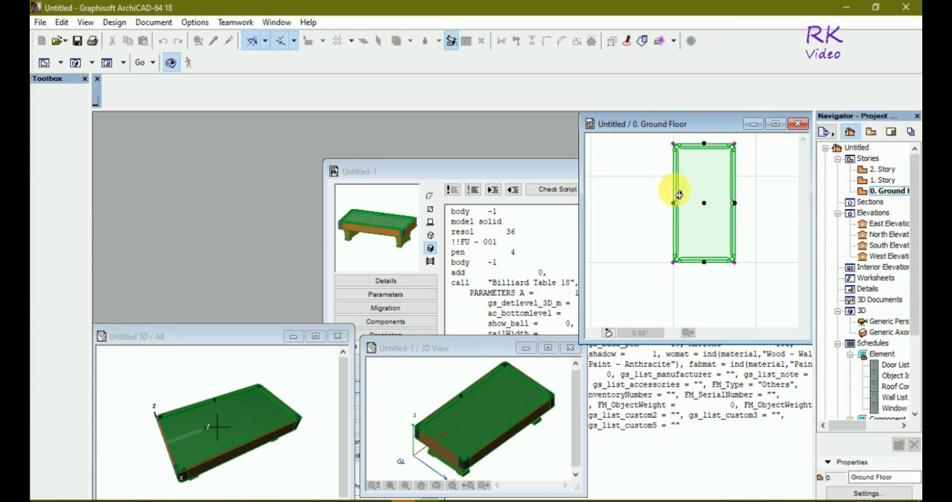
pyautogui.moveTo(680, 213); pyautogui.dragTo(708, 289)
pyautogui.moveTo(704, 304); pyautogui.dragTo(693, 313)
pyautogui.scroll(-2, 703, 481)
pyautogui.scroll(2, 707, 389)
pyautogui.scroll(-1, 711, 356)
pyautogui.scroll(1, 710, 445)
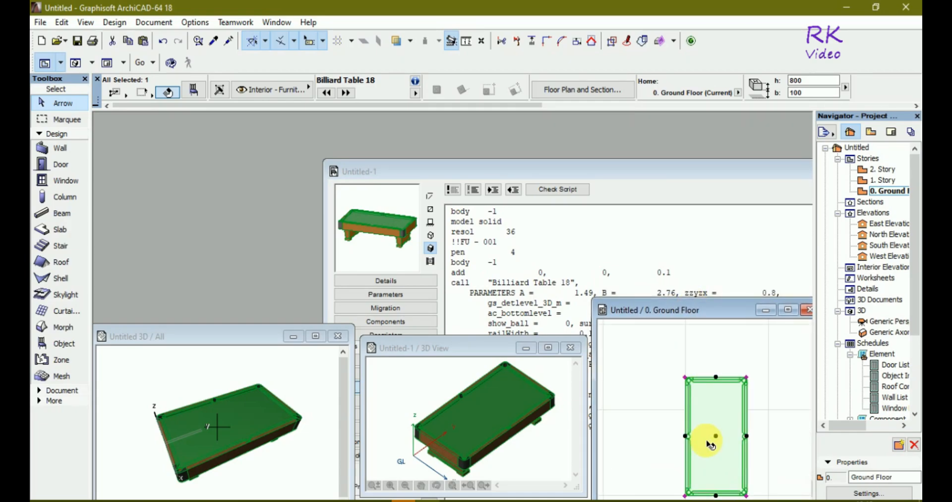
# Step: Bring the object's script window in front of the 3D views and shift it until its panel and code are readable beside the plan
pyautogui.click(619, 172)
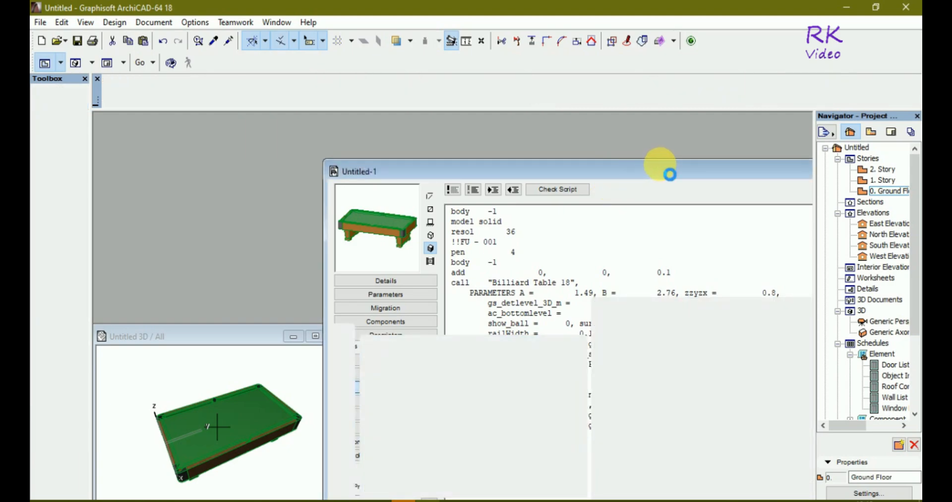
pyautogui.moveTo(669, 174)
pyautogui.mouseDown()
pyautogui.moveTo(521, 141)
pyautogui.moveTo(508, 120)
pyautogui.mouseUp()
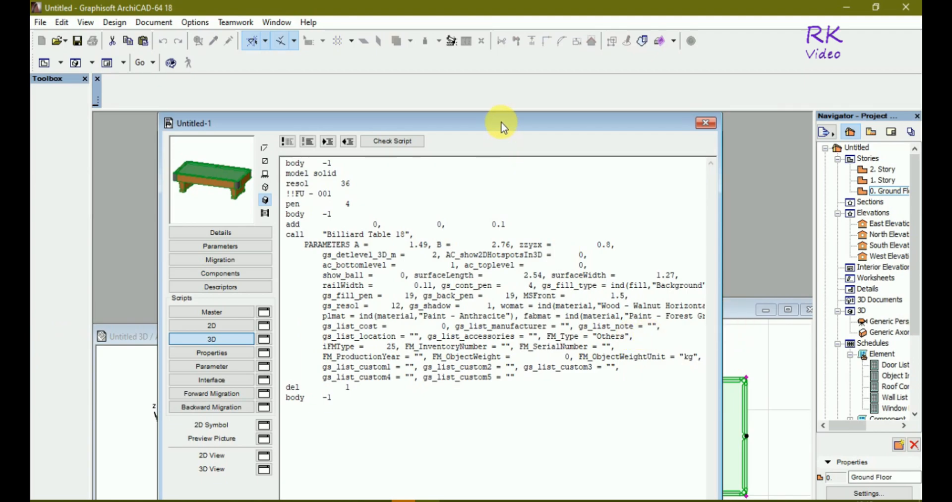
pyautogui.moveTo(499, 123); pyautogui.dragTo(454, 121)
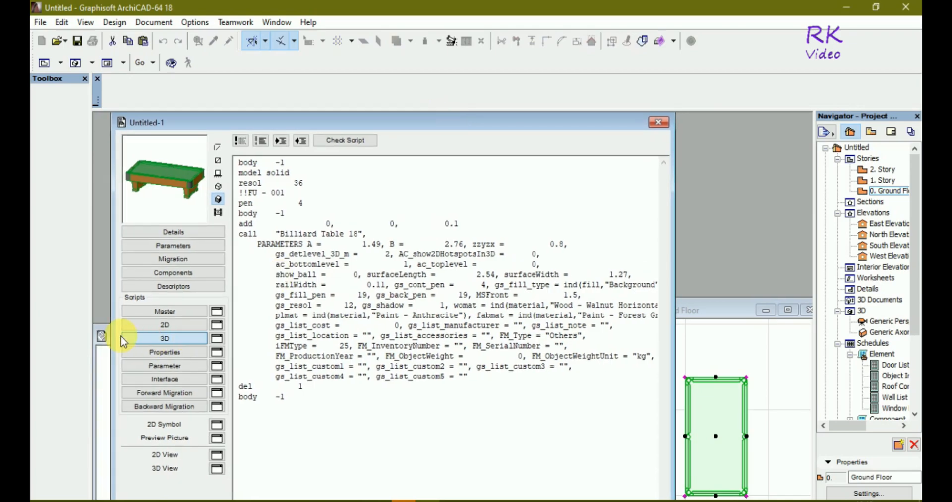
pyautogui.click(103, 336)
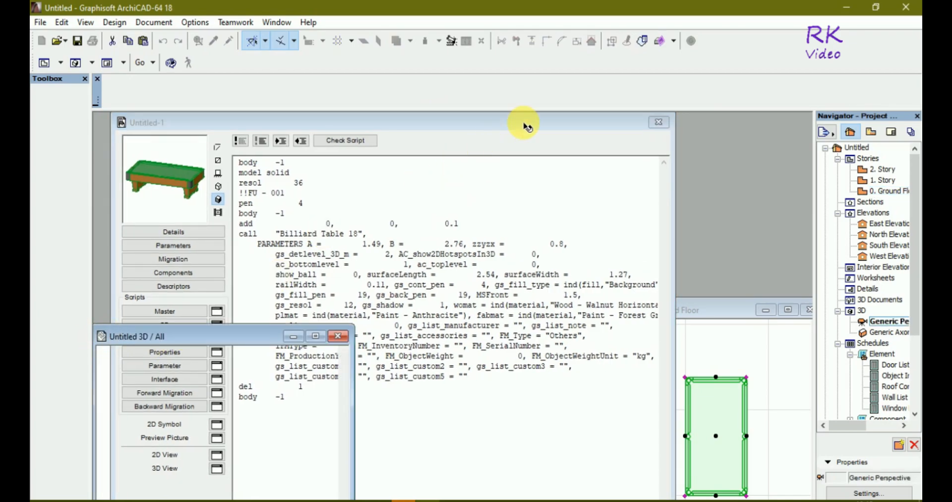
pyautogui.click(567, 123)
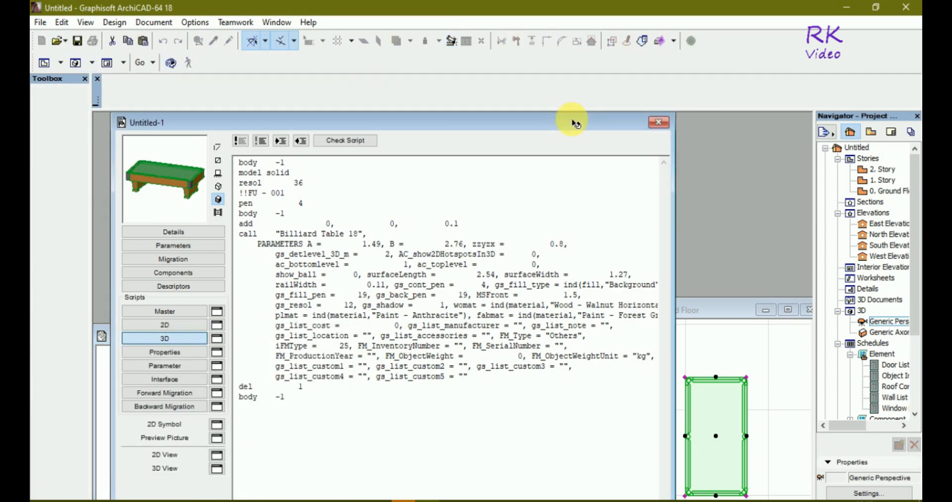
# Step: Move the object's 3D View over the Ground Floor plan and the project's 3D window below it, keeping the script window readable
pyautogui.moveTo(572, 123); pyautogui.dragTo(325, 148)
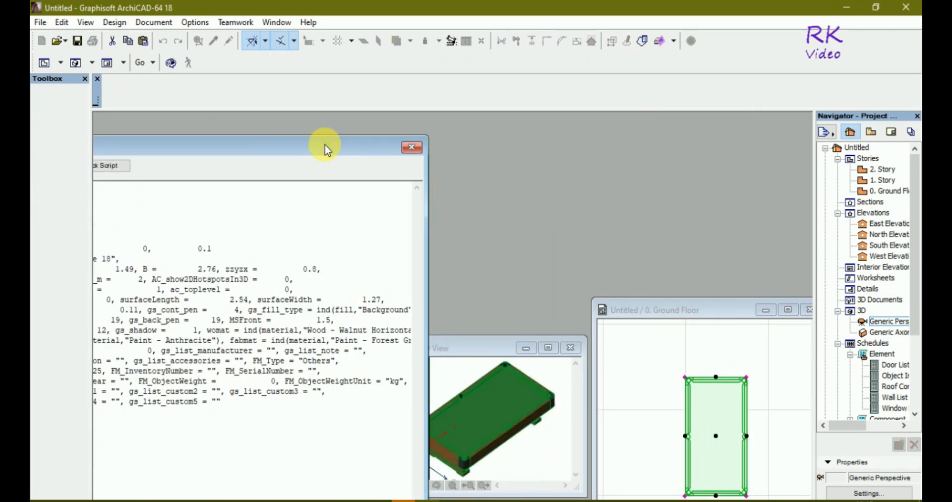
pyautogui.moveTo(474, 352); pyautogui.dragTo(699, 363)
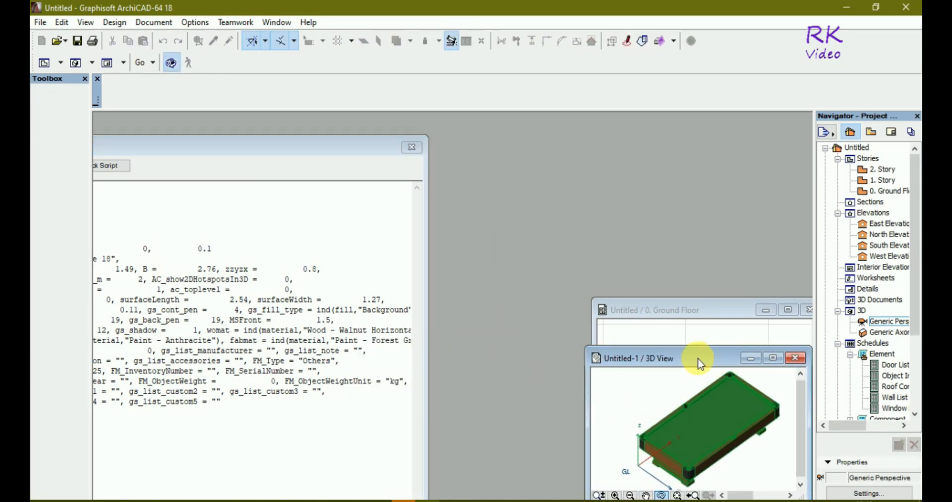
pyautogui.moveTo(324, 152); pyautogui.dragTo(671, 132)
pyautogui.click(465, 239)
pyautogui.moveTo(178, 333); pyautogui.dragTo(666, 409)
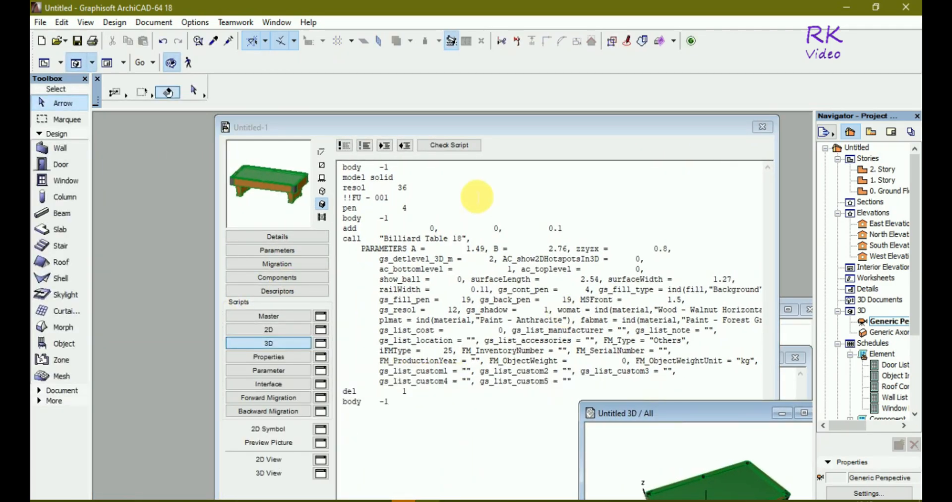
# Step: Arrange the windows with the project's 3D view below the script panel and the Ground Floor plan above the object's 3D View
pyautogui.moveTo(551, 132); pyautogui.dragTo(418, 125)
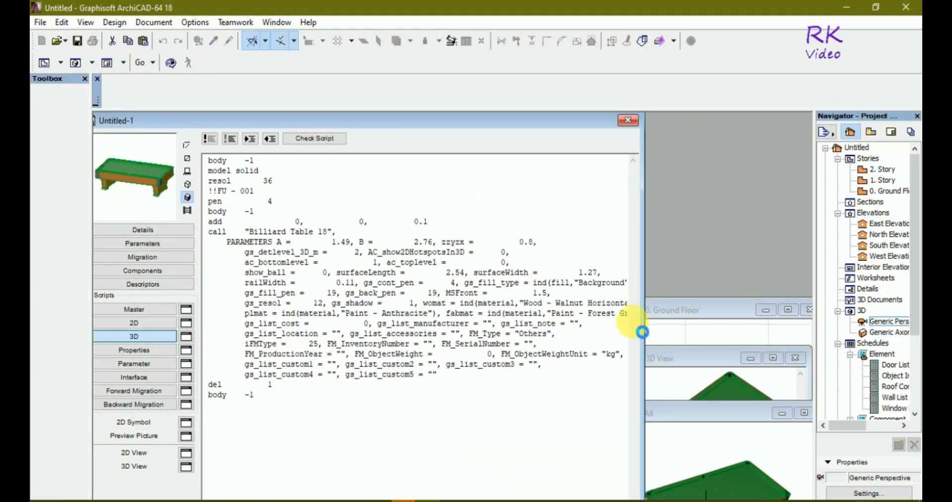
pyautogui.moveTo(684, 414); pyautogui.dragTo(190, 354)
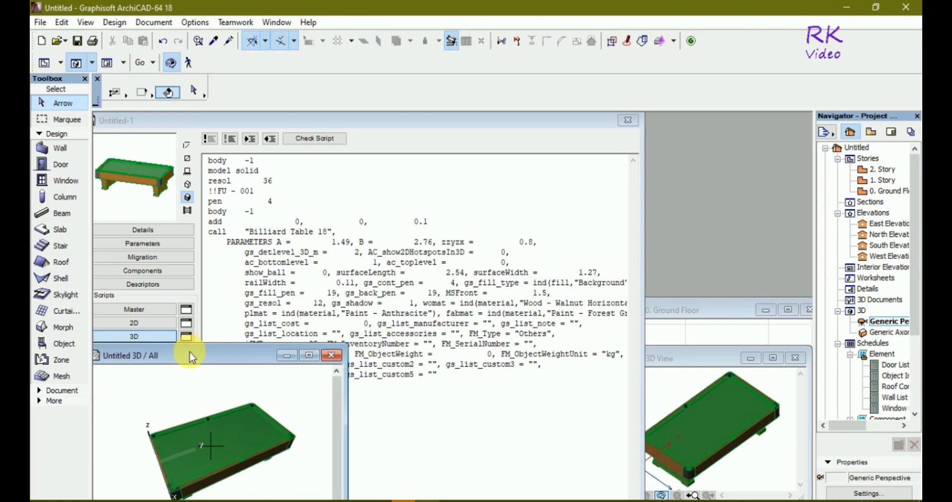
pyautogui.moveTo(701, 363); pyautogui.dragTo(690, 367)
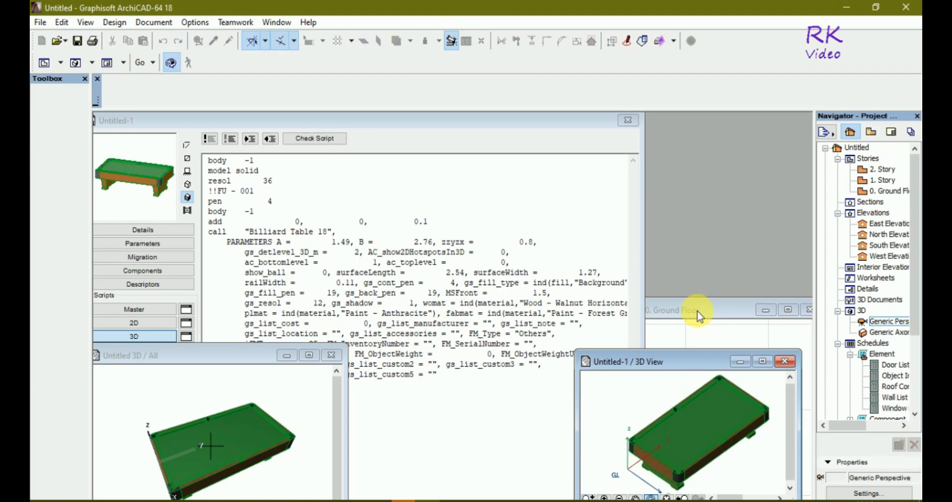
pyautogui.click(699, 312)
pyautogui.moveTo(701, 311); pyautogui.dragTo(719, 113)
# Step: Widen the object's 3D View window, then orbit to a lower side angle and zoom in to examine the generated billiard table
pyautogui.moveTo(583, 412); pyautogui.dragTo(516, 430)
pyautogui.press('o')
pyautogui.moveTo(664, 474); pyautogui.dragTo(586, 440)
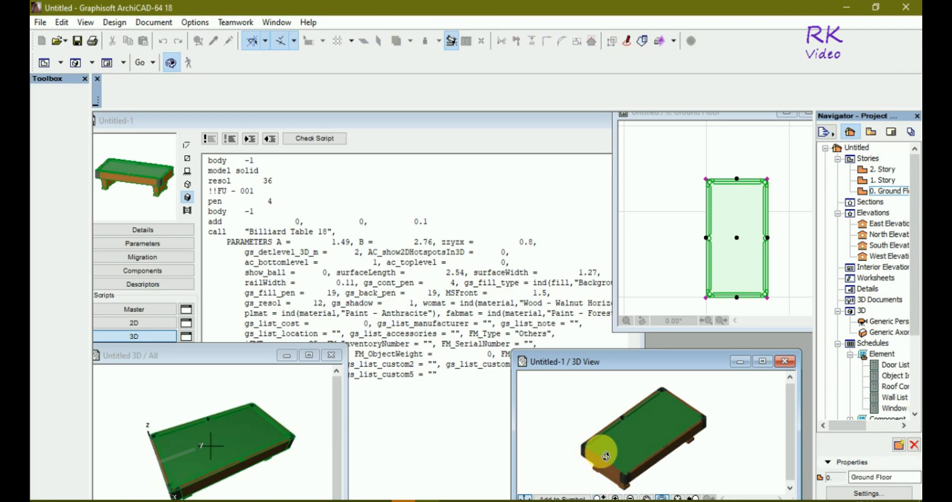
pyautogui.moveTo(755, 452); pyautogui.dragTo(724, 431)
pyautogui.scroll(3, 596, 426)
pyautogui.scroll(1, 621, 476)
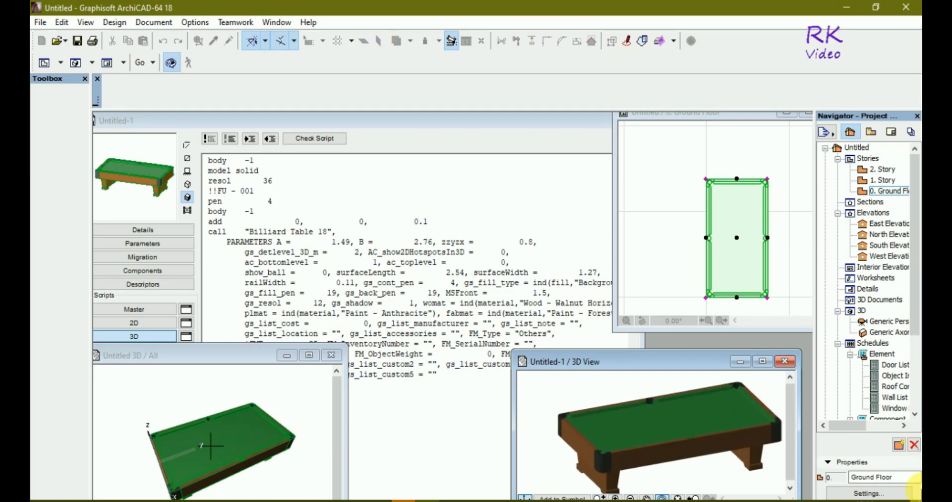